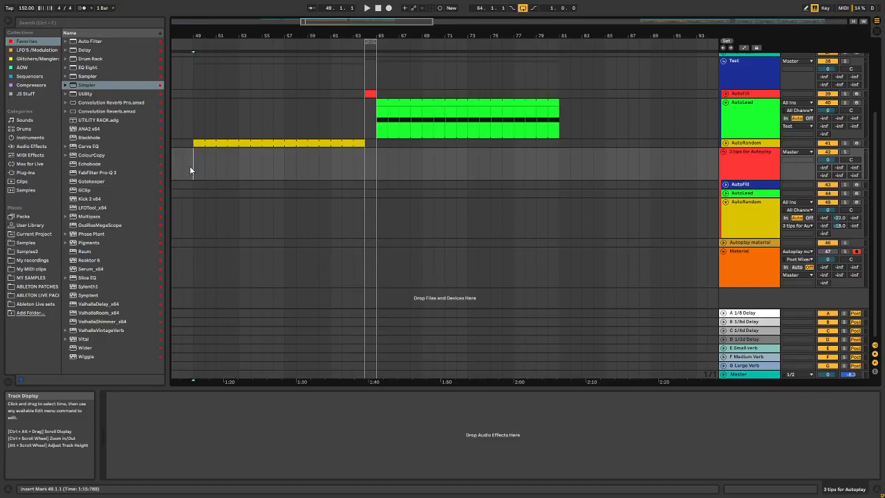
# - Play the arrangement from bar 49, unfold the AutoRandom track in the Test group and solo it
pyautogui.press('space')
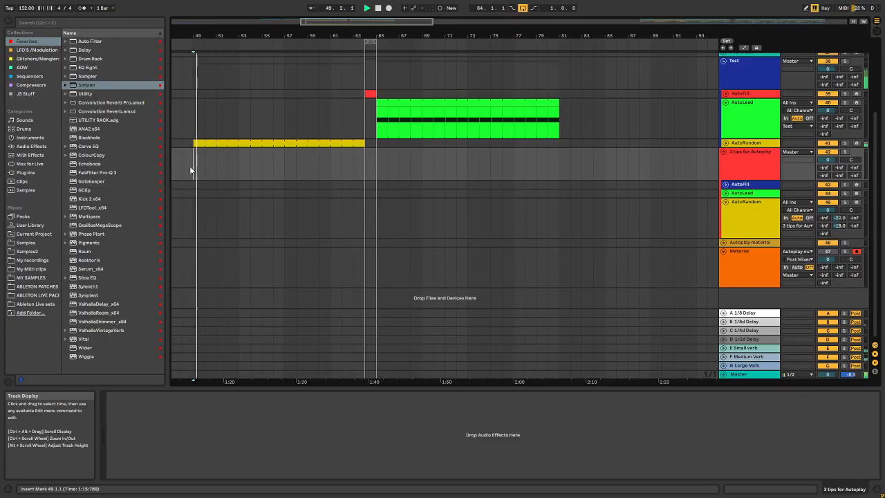
pyautogui.click(746, 142)
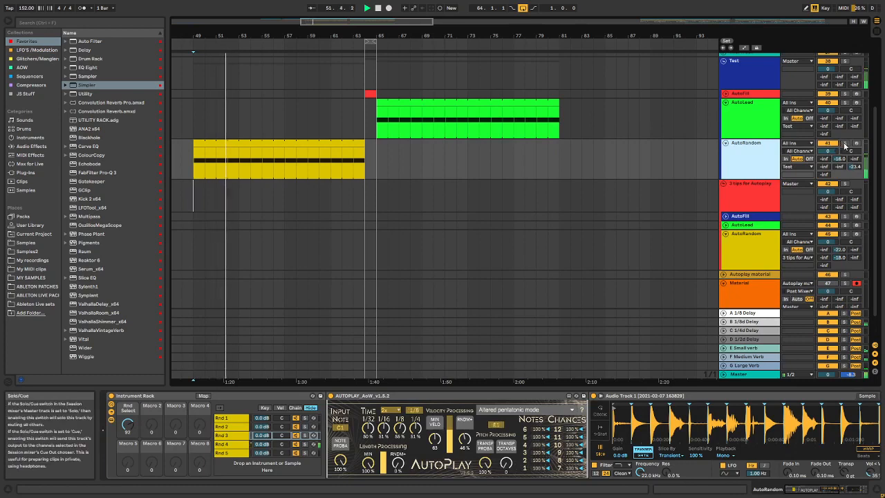
pyautogui.click(844, 144)
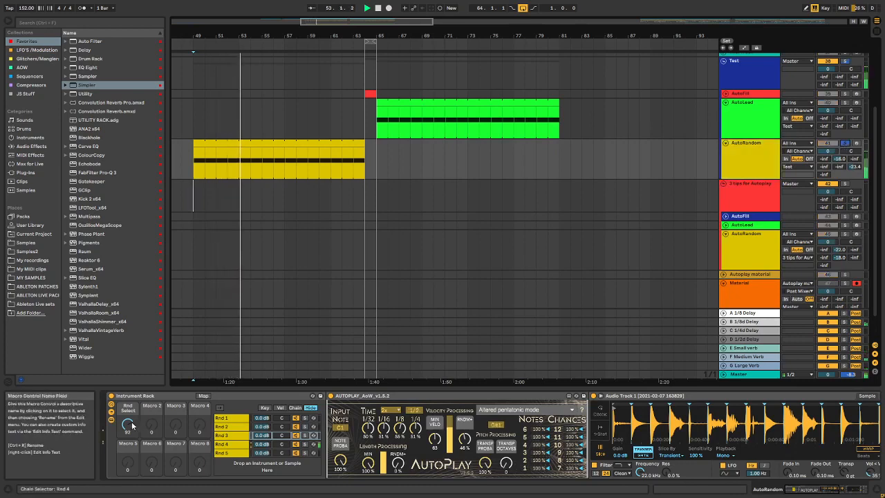
# - Audition the AutoRandom rack's chains with the Rnd Select macro at 36 and 127, selecting chains Rnd 2 and Rnd 5
pyautogui.moveTo(127, 423); pyautogui.dragTo(128, 449)
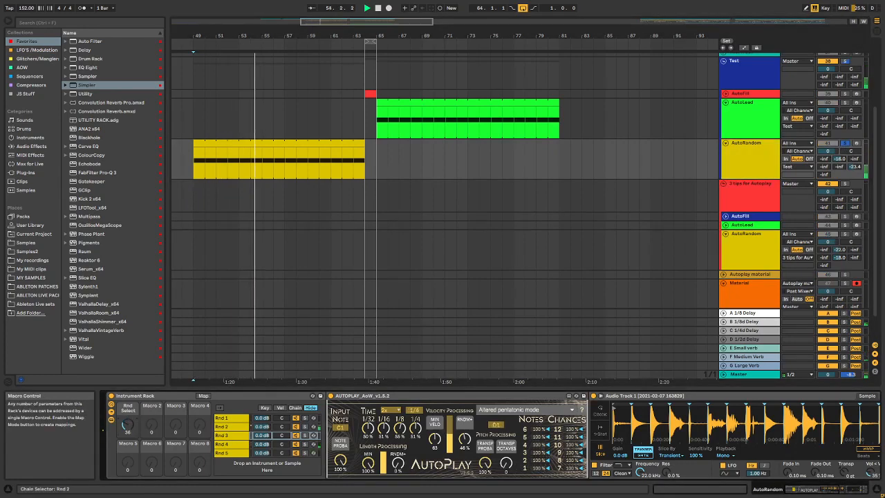
pyautogui.click(223, 426)
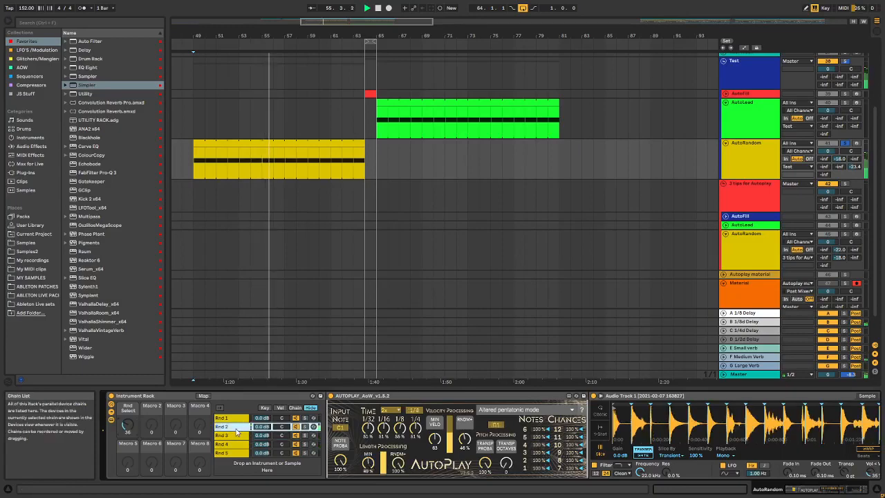
pyautogui.moveTo(142, 430); pyautogui.dragTo(131, 387)
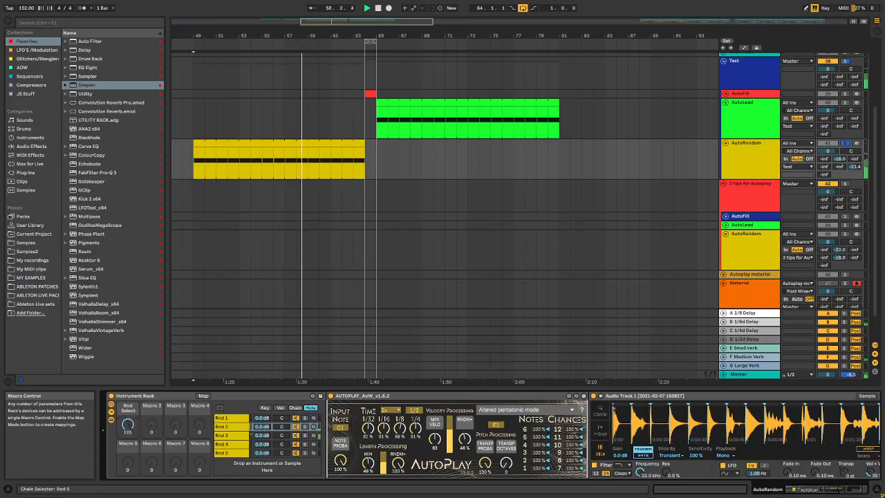
pyautogui.click(243, 450)
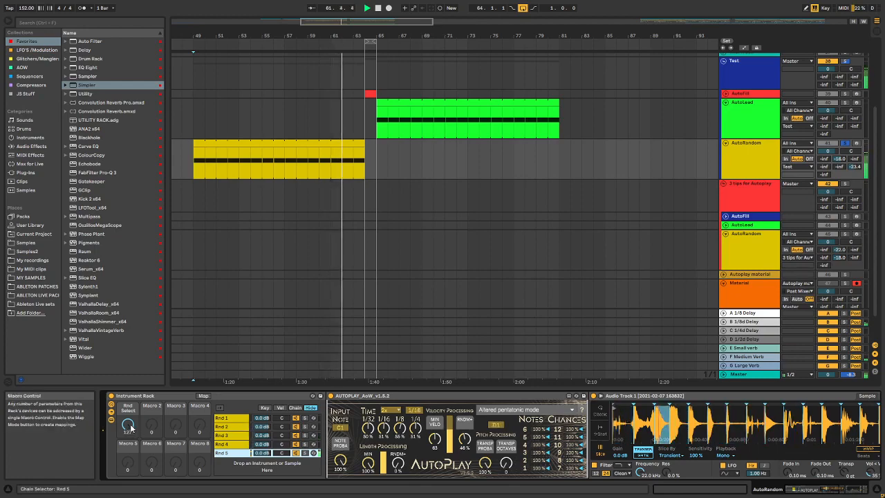
# - Select the AutoFill track and sweep its rack's Flavour macro up to 127 and back down
pyautogui.click(743, 93)
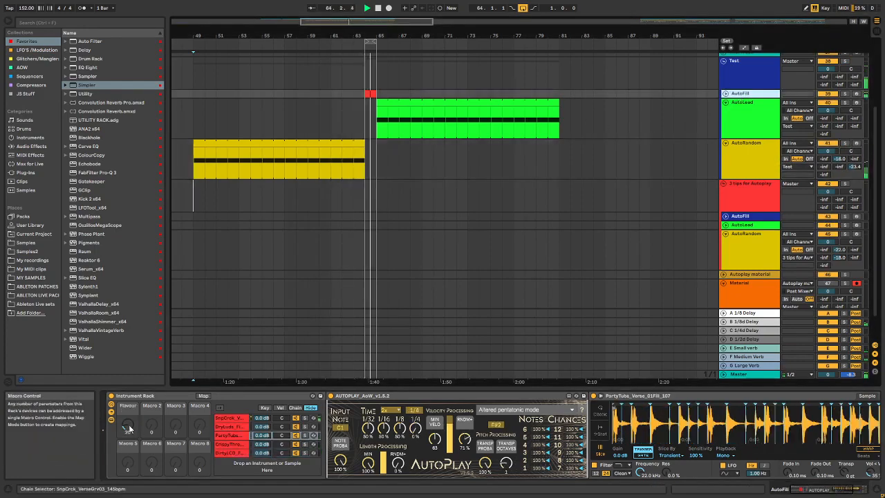
pyautogui.moveTo(129, 427); pyautogui.dragTo(129, 418)
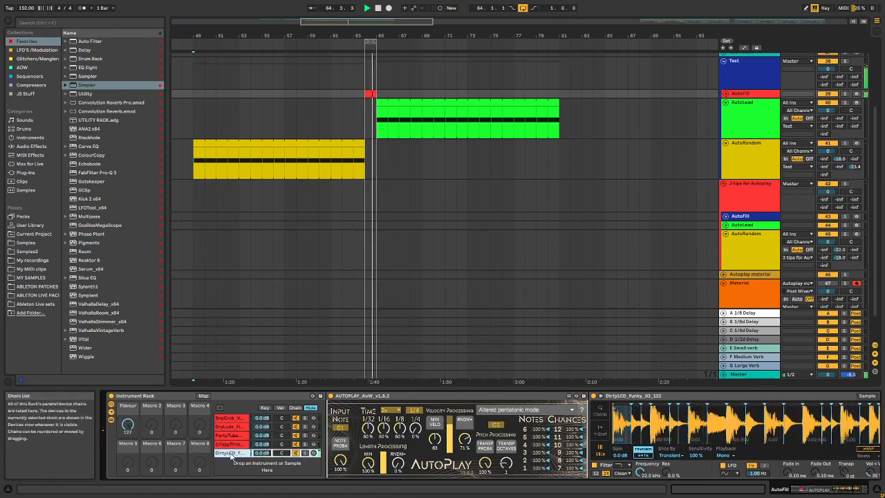
pyautogui.moveTo(127, 424); pyautogui.dragTo(127, 484)
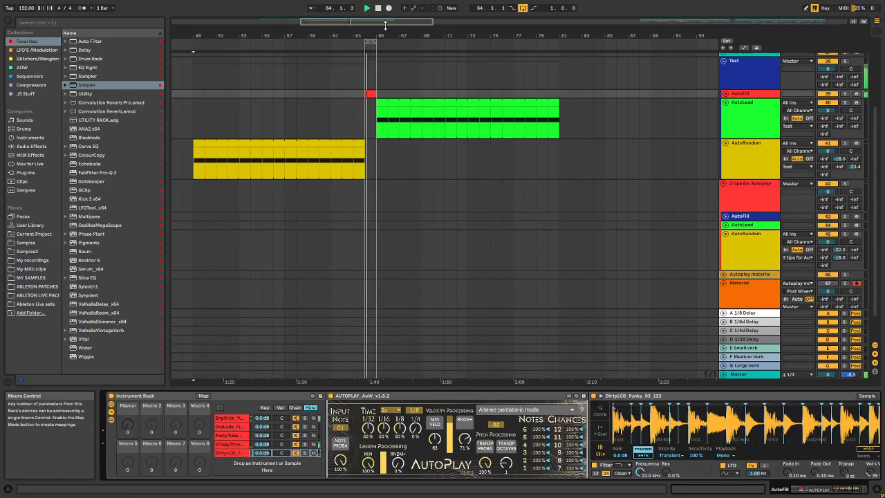
# - Inspect the Vital synth window of the AutoLead track while its clip plays, and close it
pyautogui.click(754, 122)
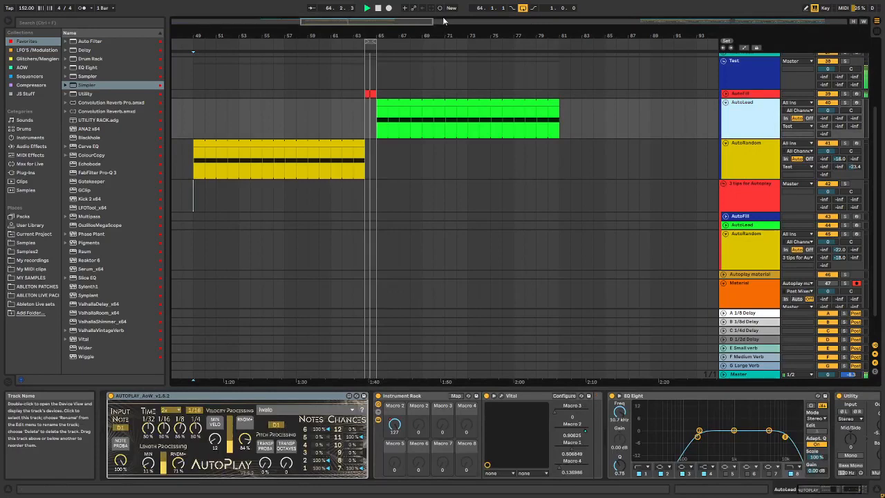
pyautogui.click(488, 106)
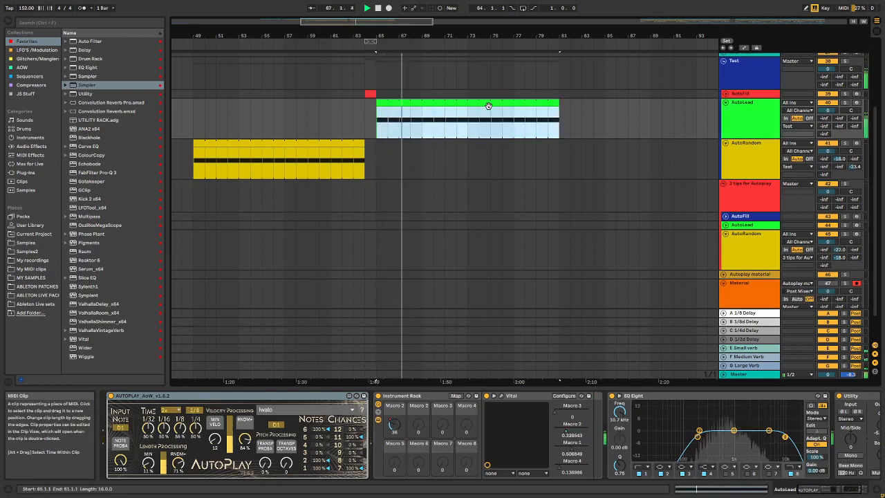
pyautogui.click(503, 399)
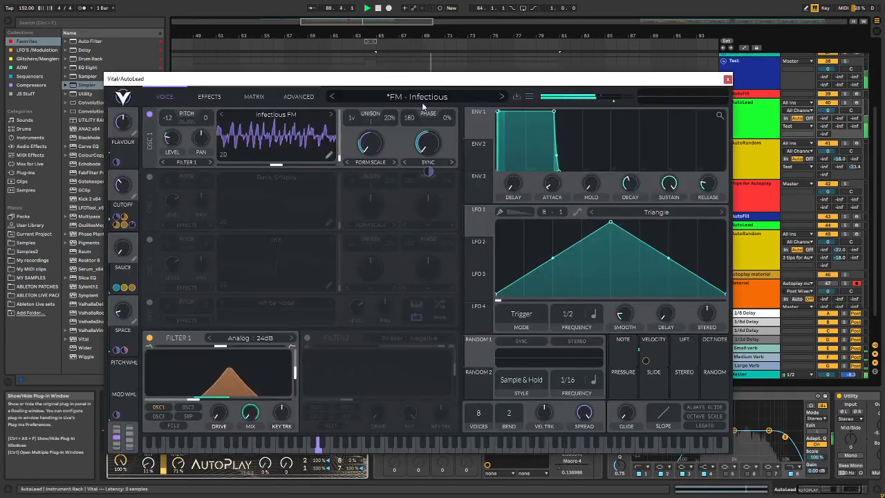
pyautogui.moveTo(422, 85); pyautogui.dragTo(462, 16)
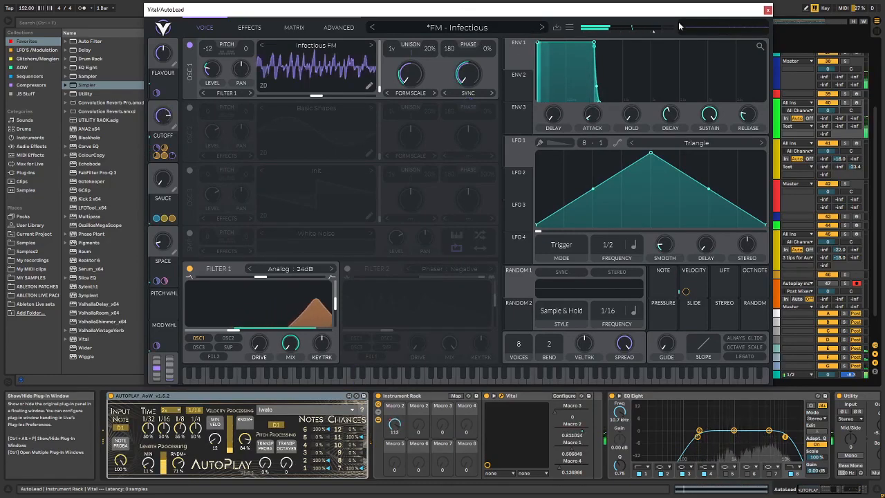
pyautogui.click(767, 9)
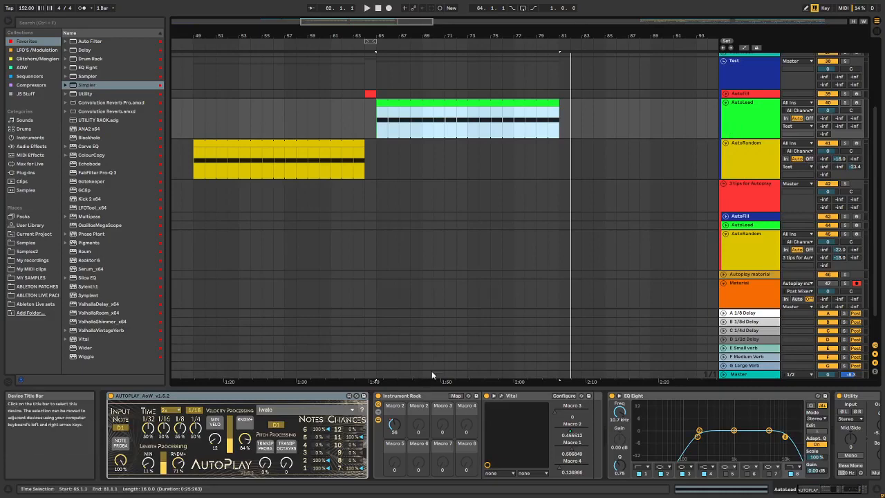
# - Play the AutoLead clip from bar 65, briefly soloing its track, and stop playback
pyautogui.press('space')
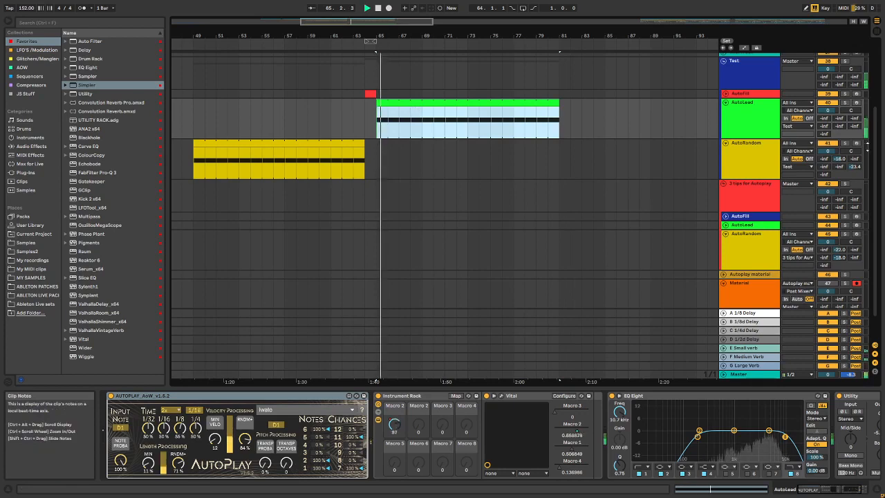
pyautogui.click(845, 103)
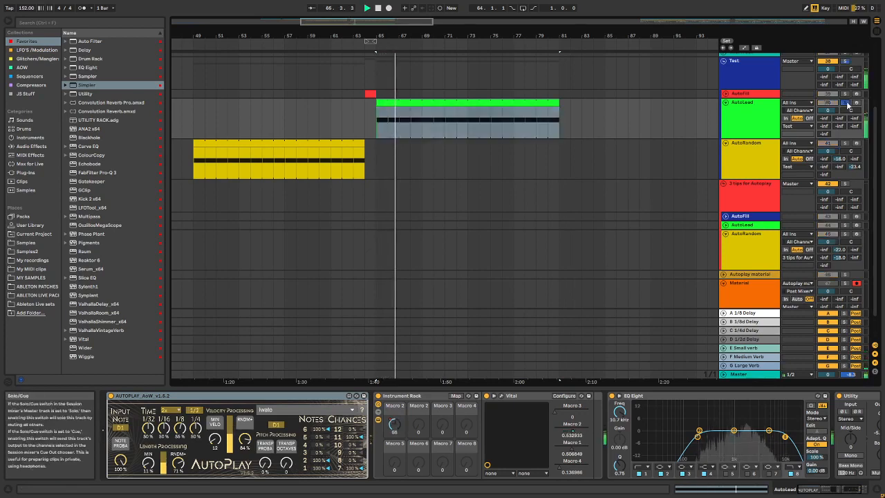
pyautogui.click(844, 103)
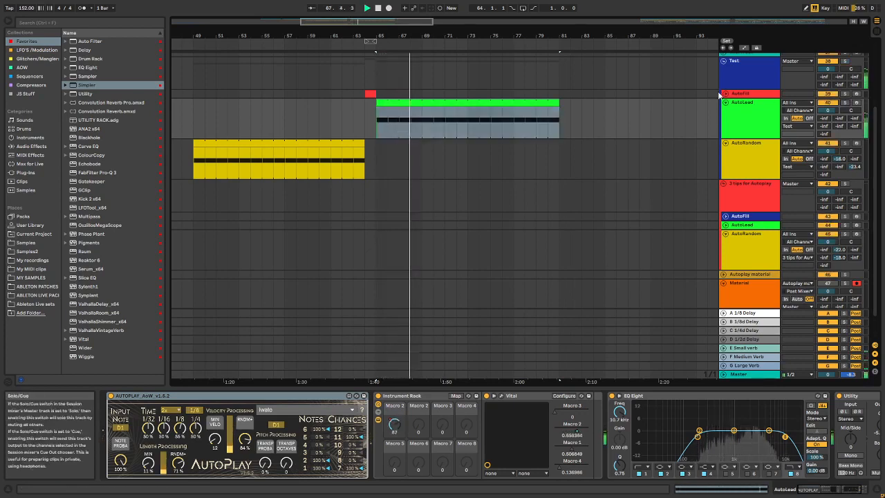
pyautogui.press('space')
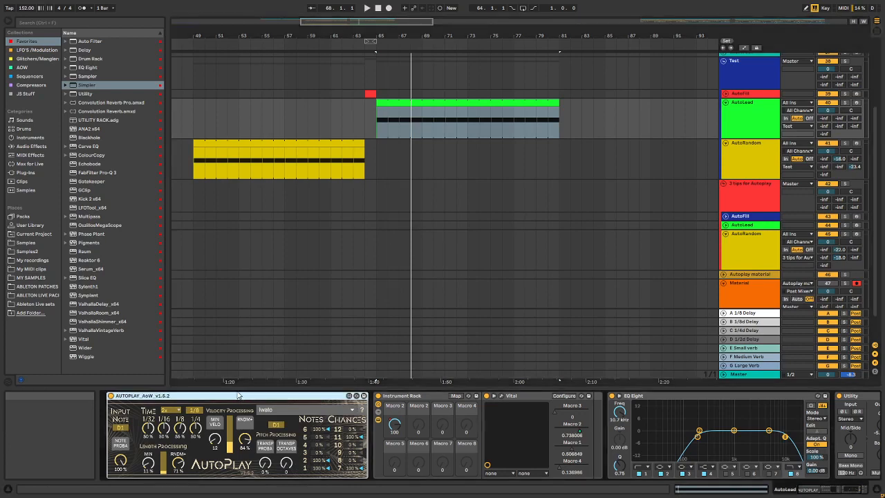
# - Set the AutoLead track's AutoPlay note probability to 100% and its global time multiplier to 1x
pyautogui.moveTo(120, 460); pyautogui.dragTo(120, 407)
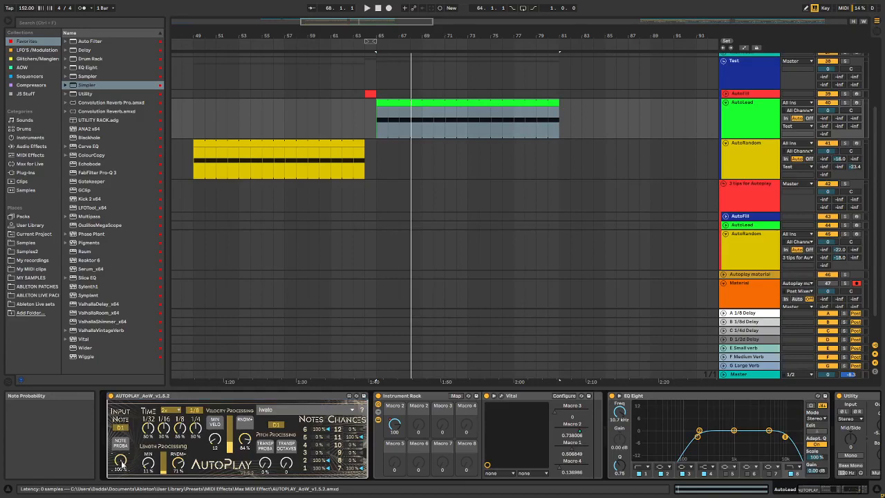
pyautogui.moveTo(122, 460); pyautogui.dragTo(123, 460)
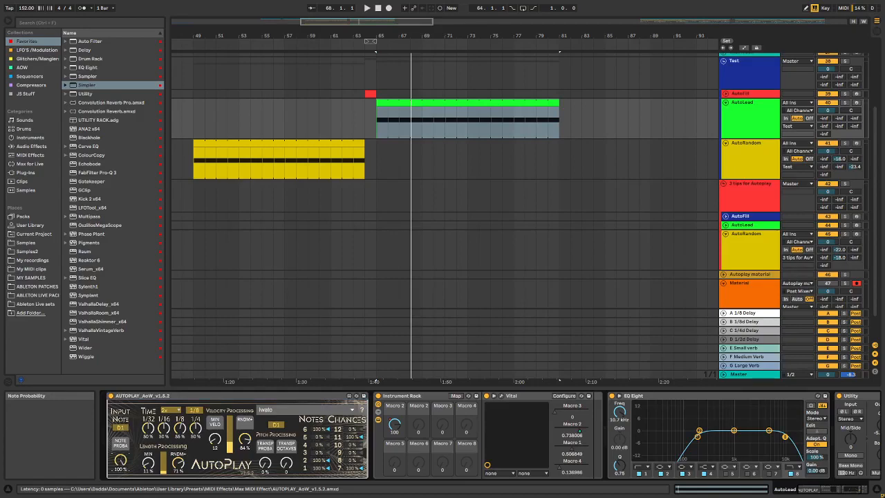
pyautogui.click(167, 410)
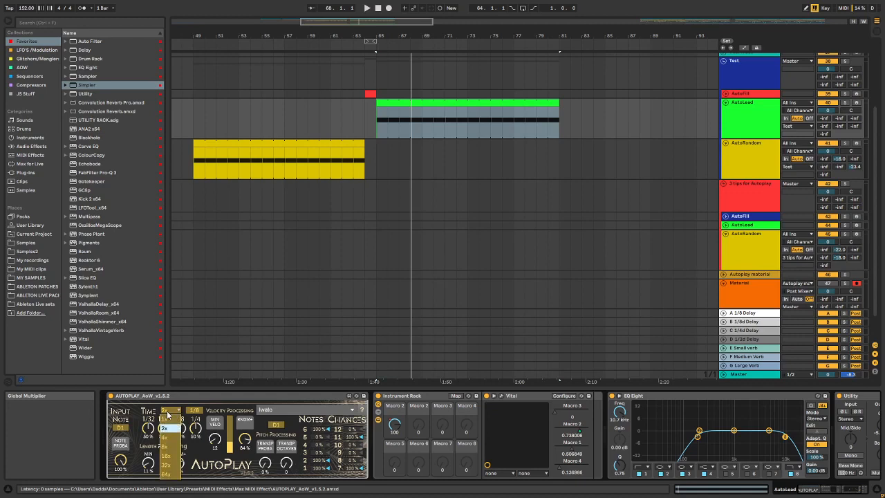
pyautogui.click(166, 419)
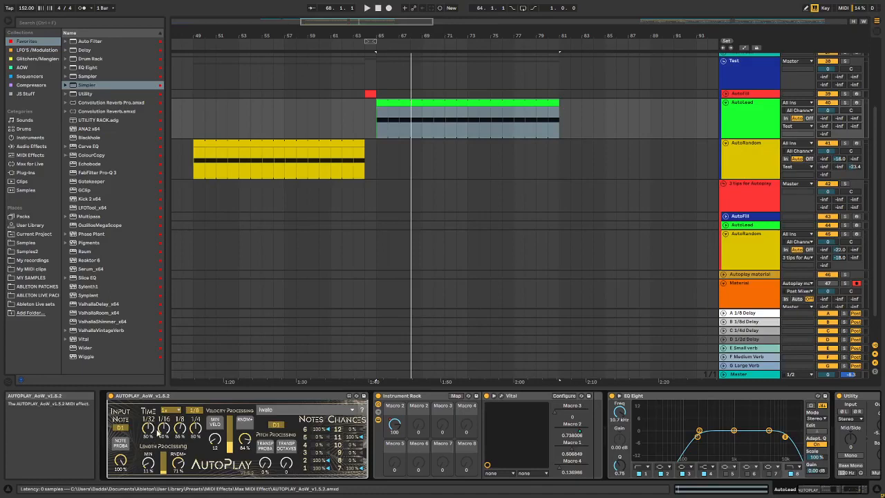
# - Hide the info view and set AutoPlay's global time multiplier to 2x
pyautogui.click(4, 471)
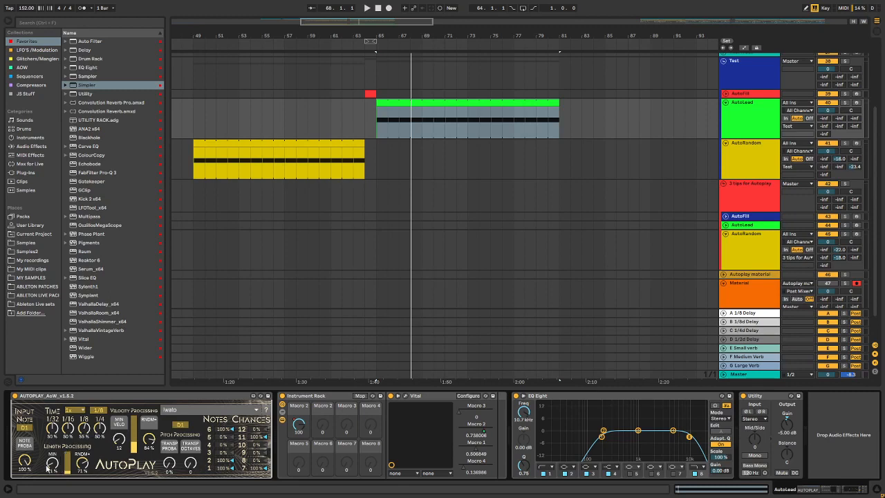
pyautogui.click(75, 411)
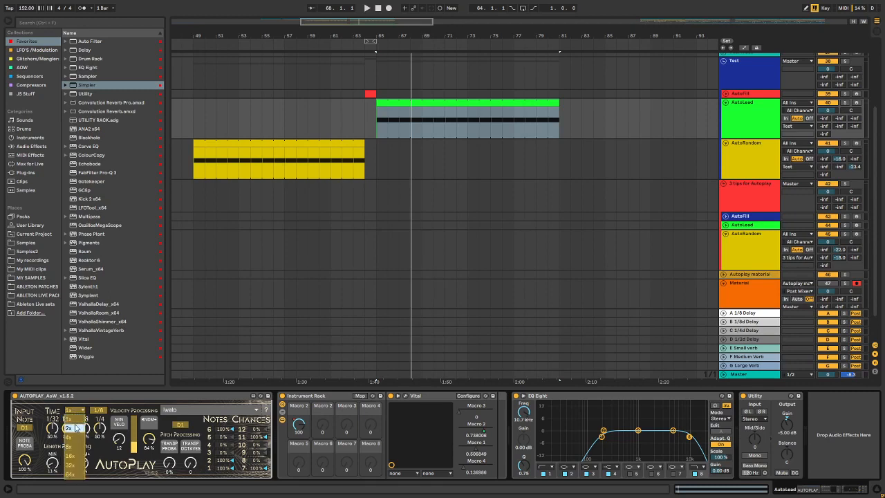
pyautogui.click(77, 428)
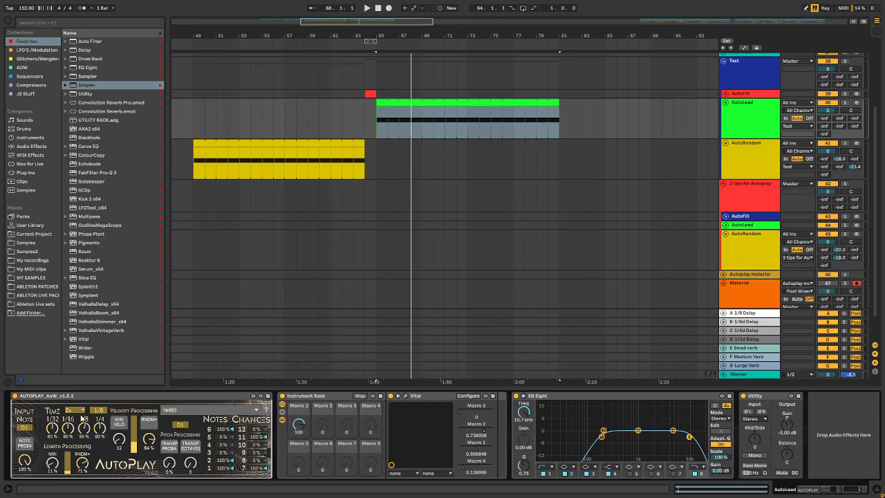
pyautogui.click(76, 410)
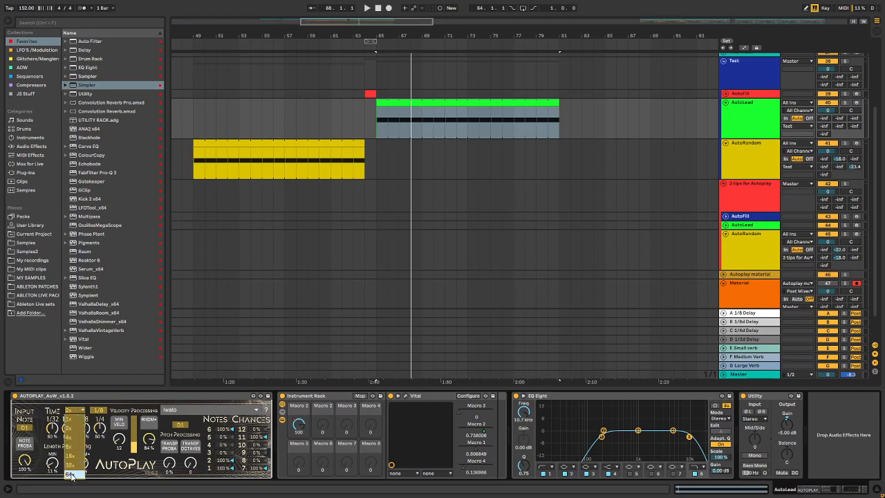
pyautogui.click(60, 408)
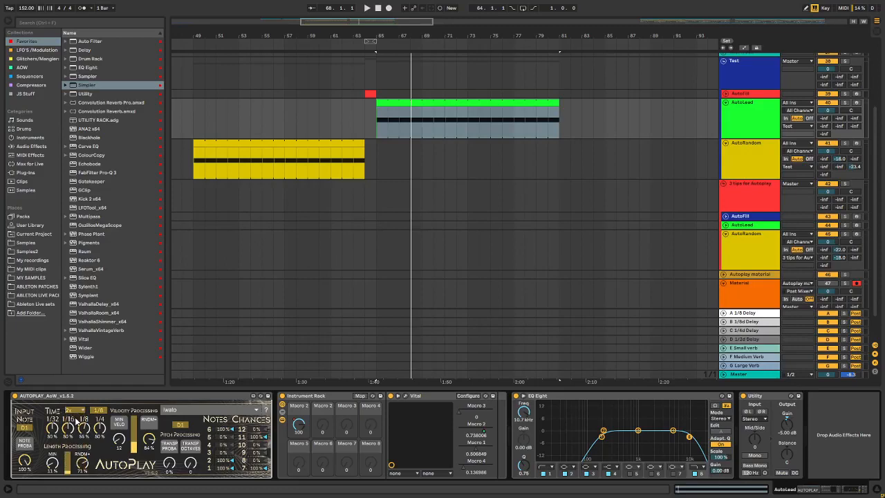
# - Set AutoPlay's scale on the AutoLead track to Arabian, trying the transposition probability at 100% and turning it back down
pyautogui.moveTo(77, 422)
pyautogui.moveTo(170, 468); pyautogui.dragTo(171, 453)
pyautogui.click(218, 462)
pyautogui.click(221, 411)
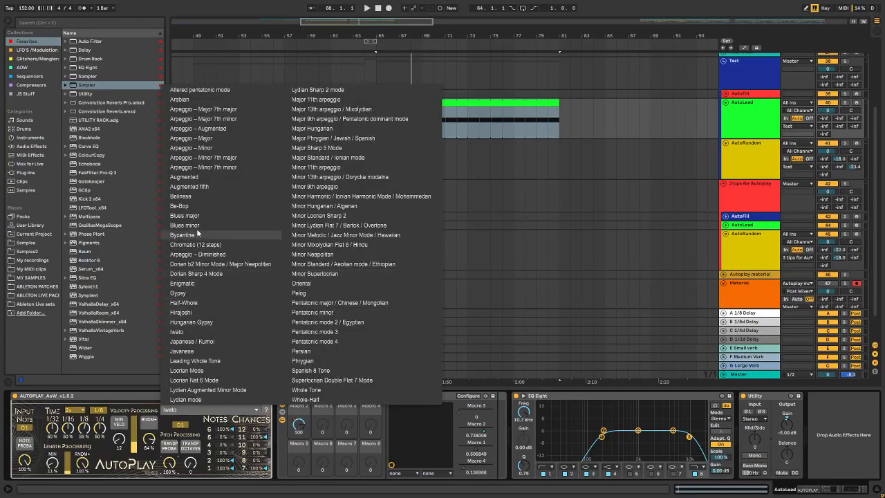
pyautogui.click(179, 99)
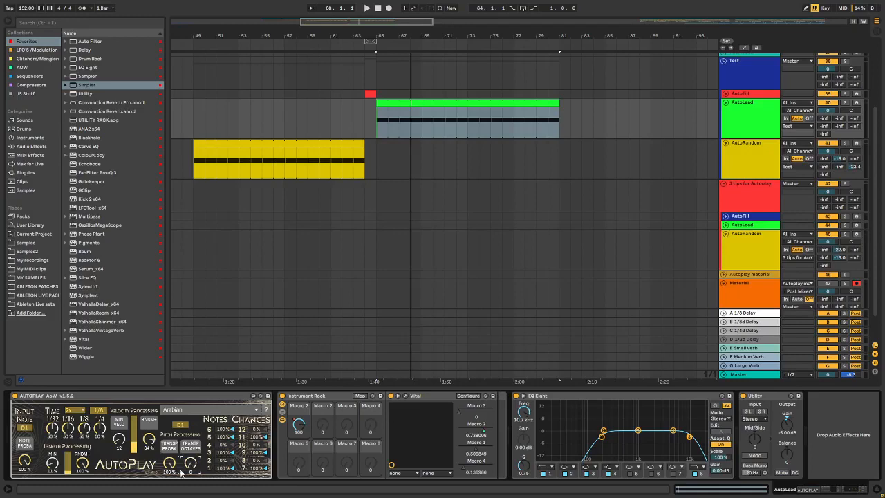
pyautogui.moveTo(181, 472); pyautogui.dragTo(181, 494)
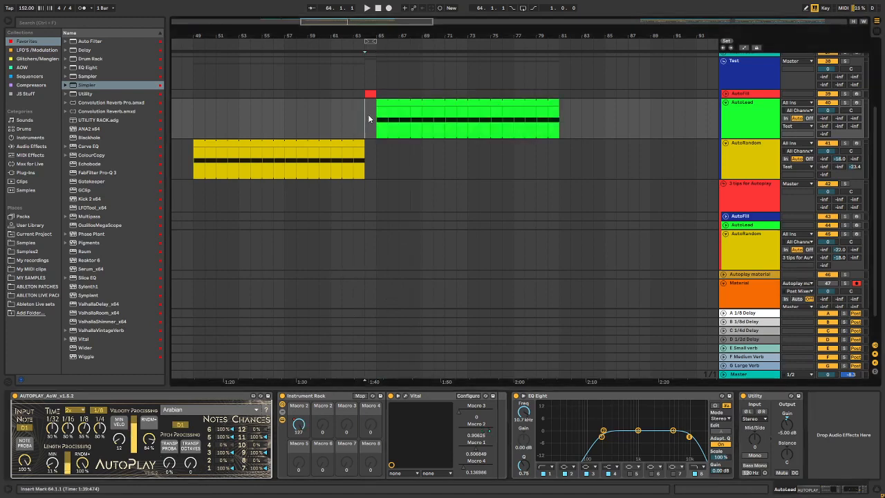
# - Listen to the AutoLead clip with the Arabian scale from bar 65 and stop playback
pyautogui.click(394, 114)
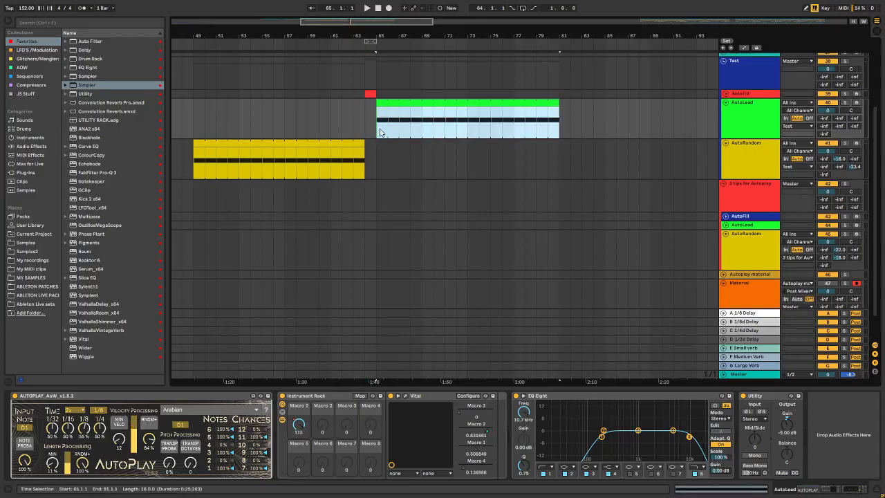
pyautogui.click(390, 130)
pyautogui.press('space')
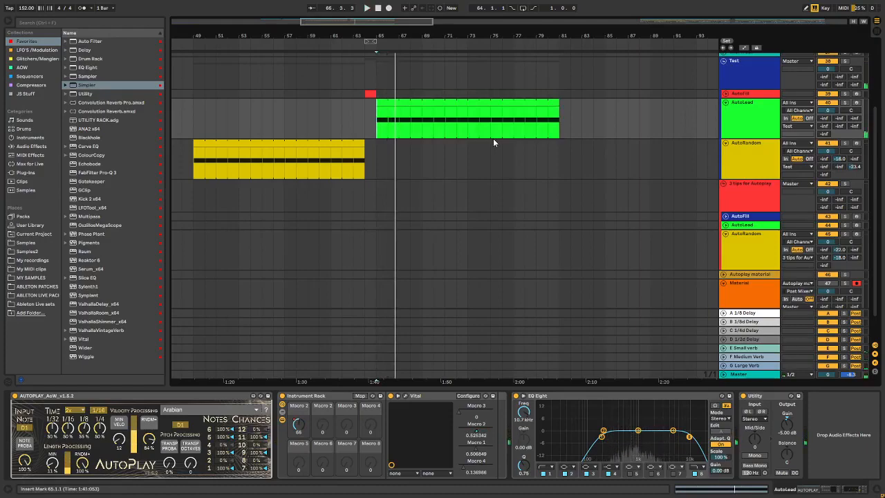
# - Compare the device chains of the AutoRandom and AutoLead tracks by selecting their clips, ending on AutoRandom
pyautogui.click(337, 140)
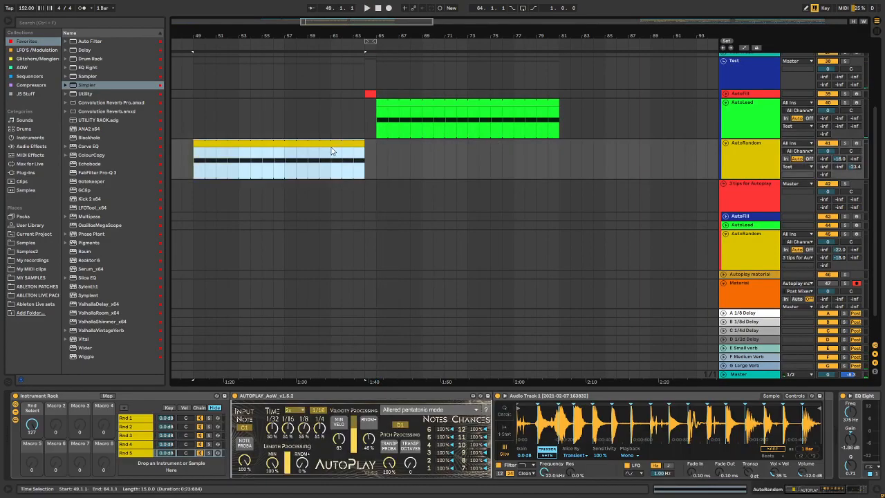
pyautogui.click(461, 106)
pyautogui.click(306, 142)
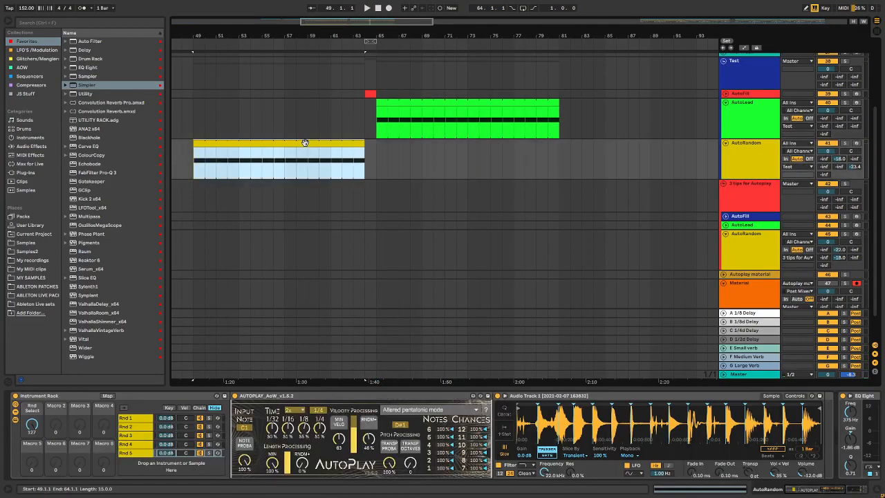
# - Select the AutoFill clip at bar 64 and switch on looping for that one-bar range
pyautogui.click(366, 95)
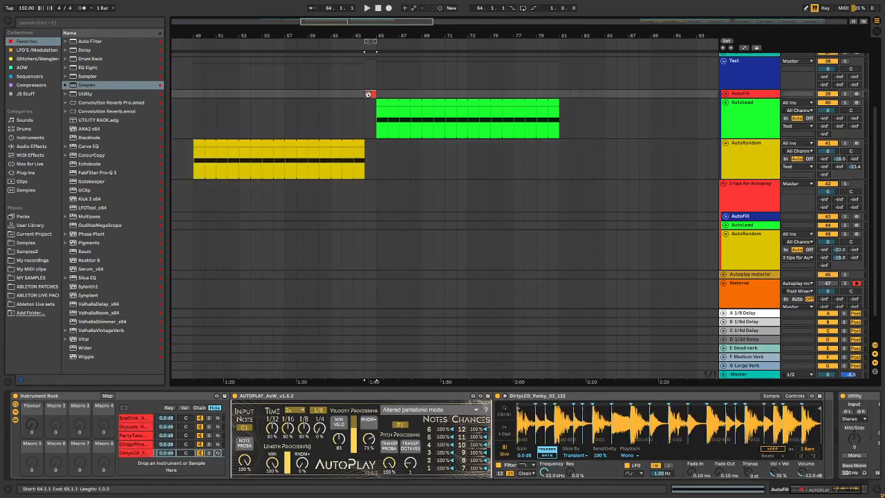
pyautogui.click(369, 118)
pyautogui.hotkey('ctrl', 'l')
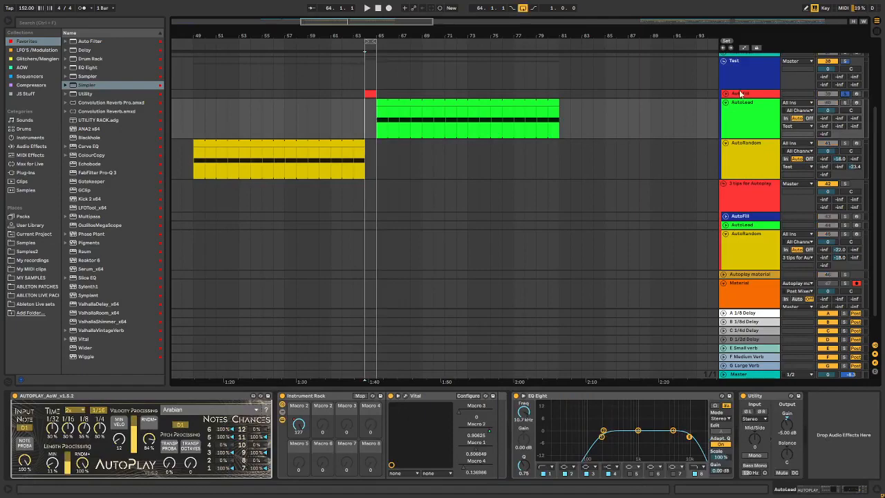
# - Unfold the AutoFill track, look at the note in its clip and play the looped fill
pyautogui.click(725, 93)
pyautogui.click(370, 95)
pyautogui.doubleClick(369, 100)
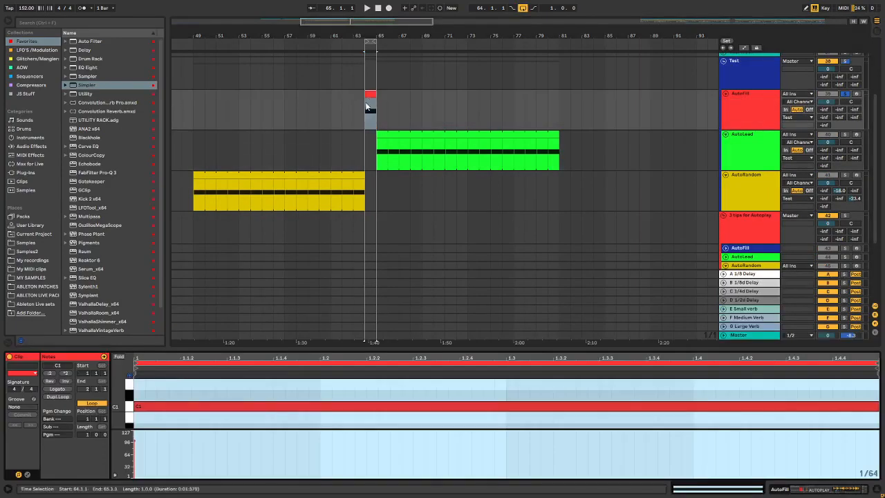
pyautogui.click(725, 265)
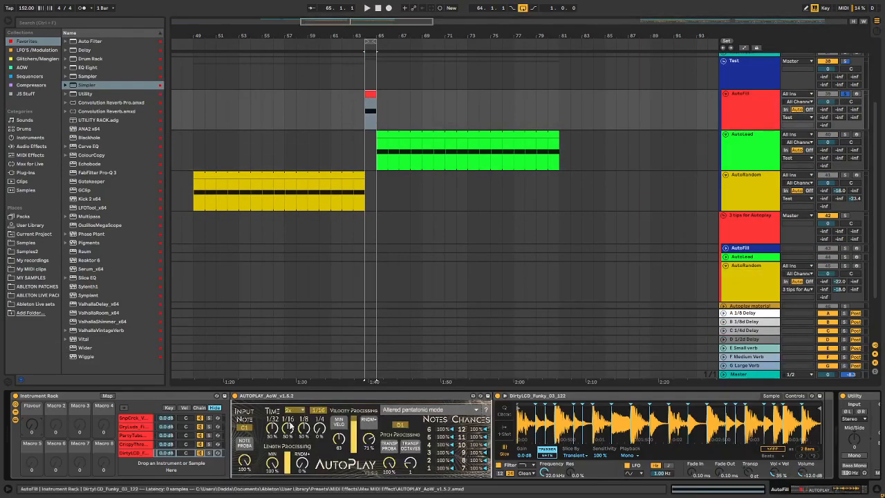
pyautogui.press('space')
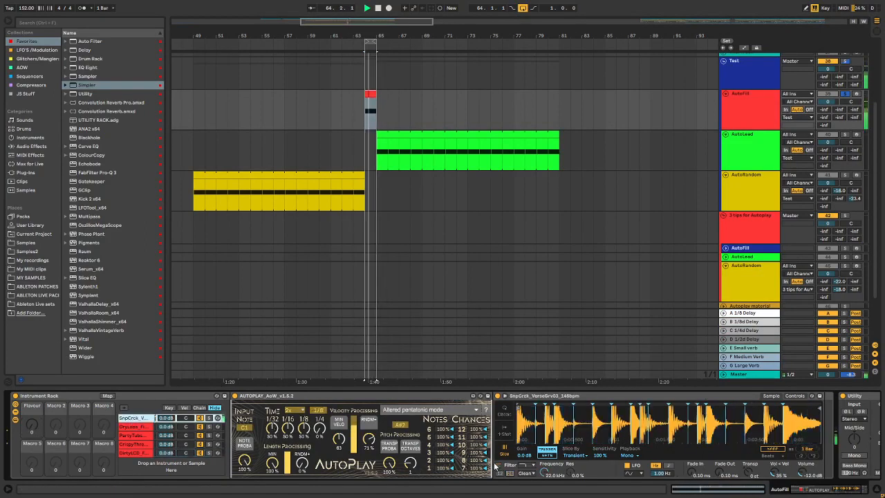
# - Play the soloed AutoRandom track's clip from bar 49 and stop playback
pyautogui.click(290, 185)
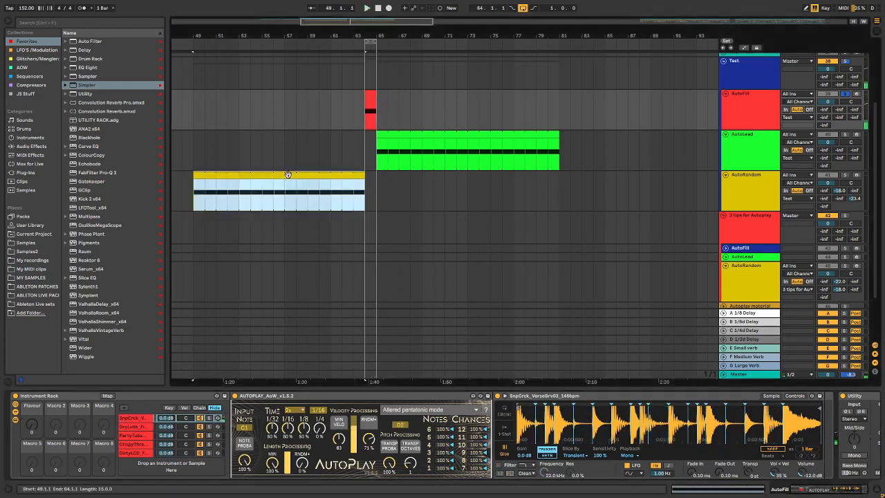
pyautogui.click(726, 193)
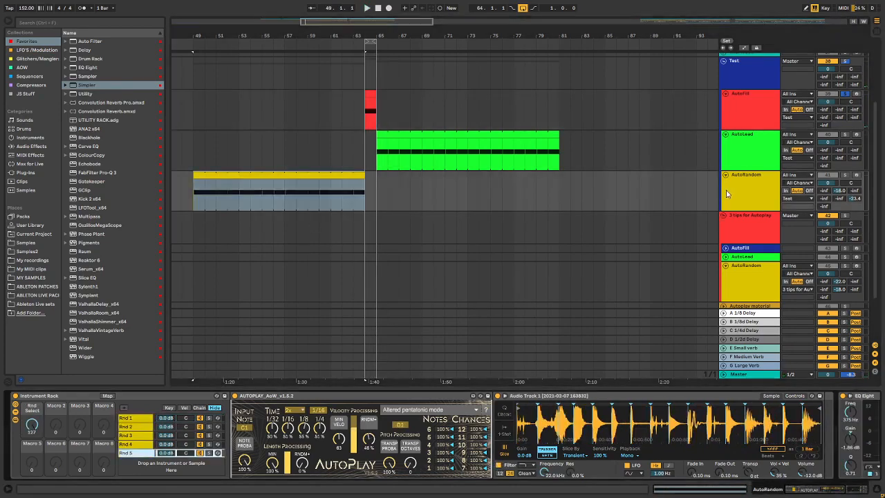
pyautogui.click(215, 174)
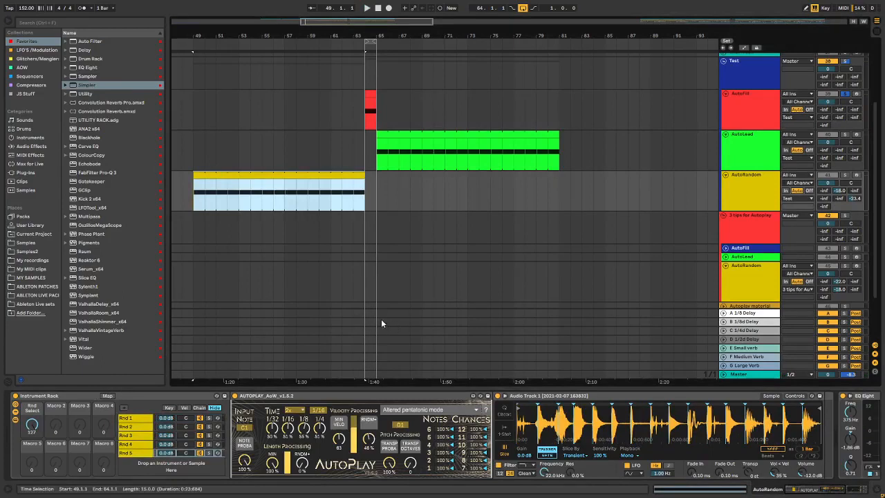
pyautogui.click(616, 180)
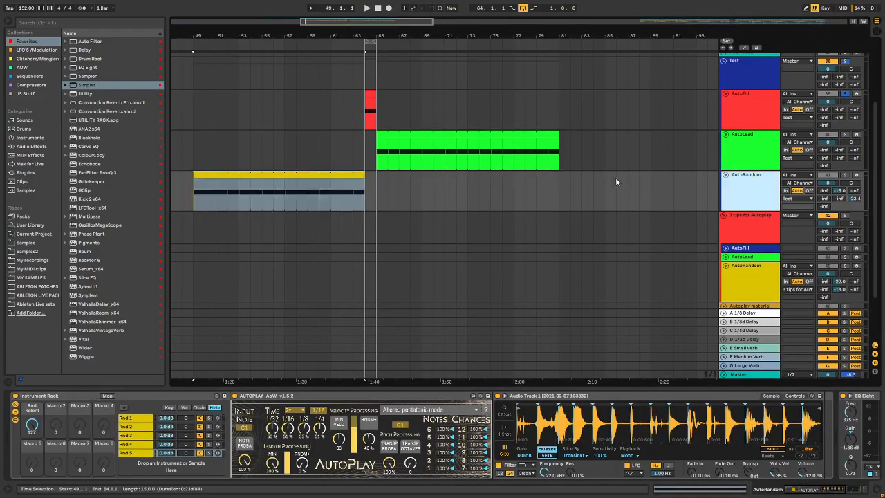
pyautogui.press('space')
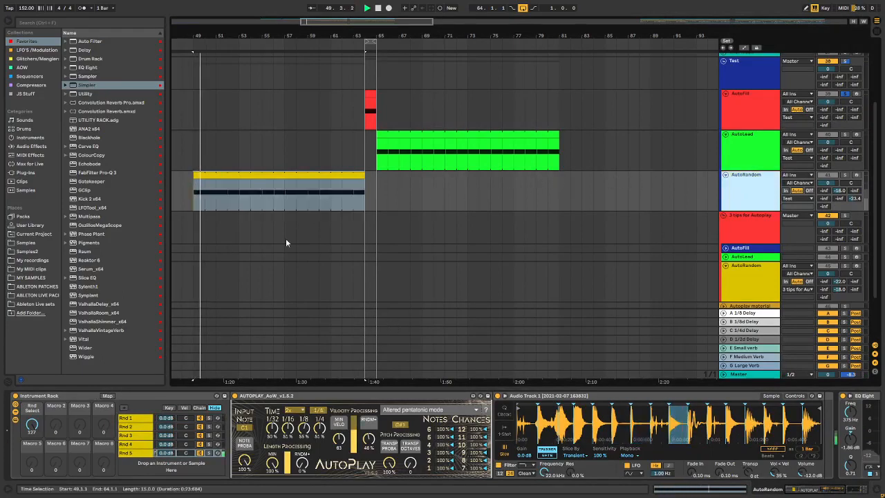
pyautogui.click(527, 171)
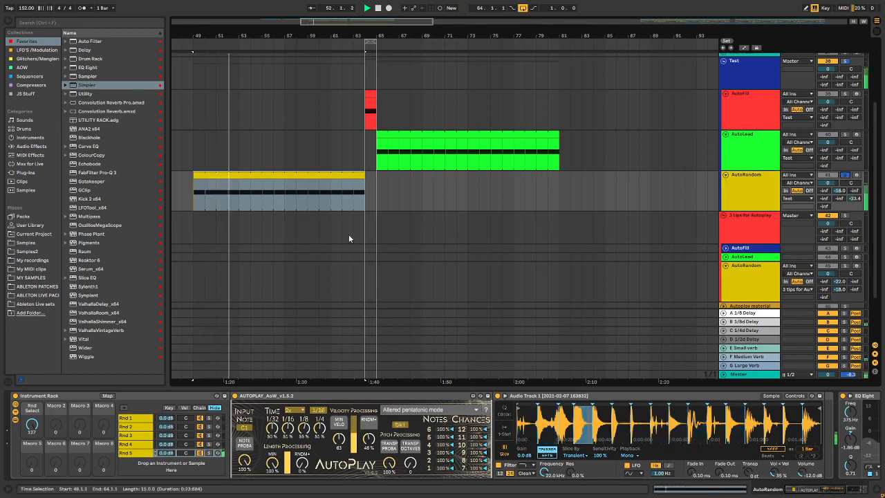
pyautogui.press('space')
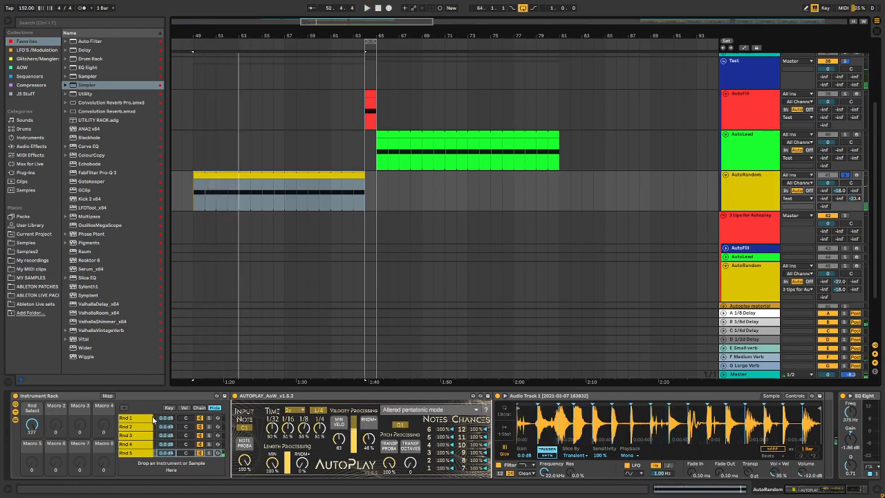
# - Inspect the Rnd 1 to Rnd 5 sample chains in the AutoRandom track's Instrument Rack
pyautogui.click(138, 418)
pyautogui.click(140, 426)
pyautogui.click(141, 436)
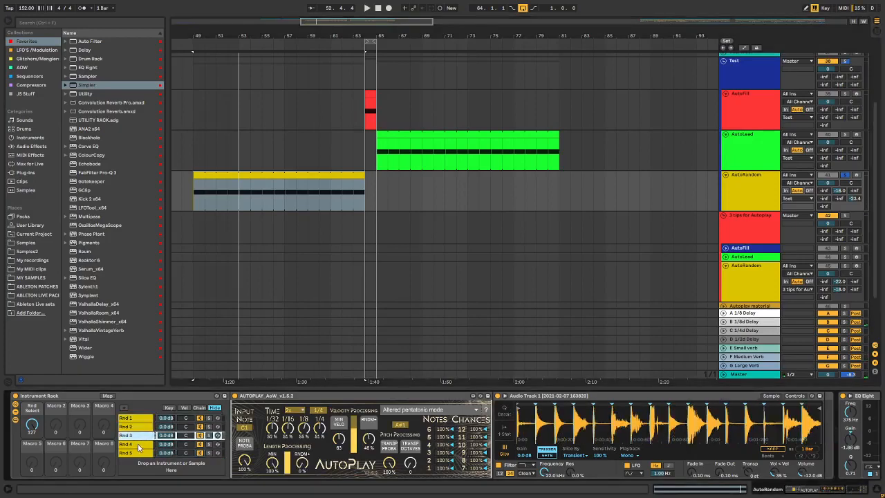
pyautogui.click(143, 443)
pyautogui.click(144, 452)
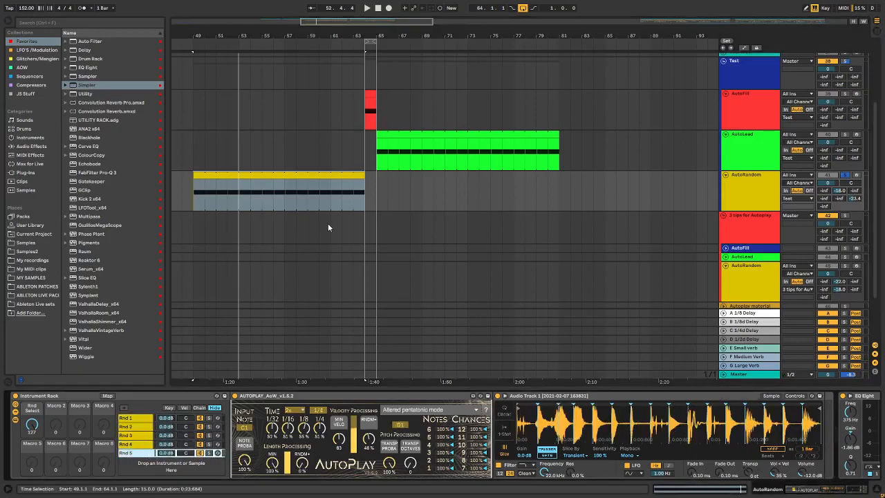
pyautogui.click(723, 214)
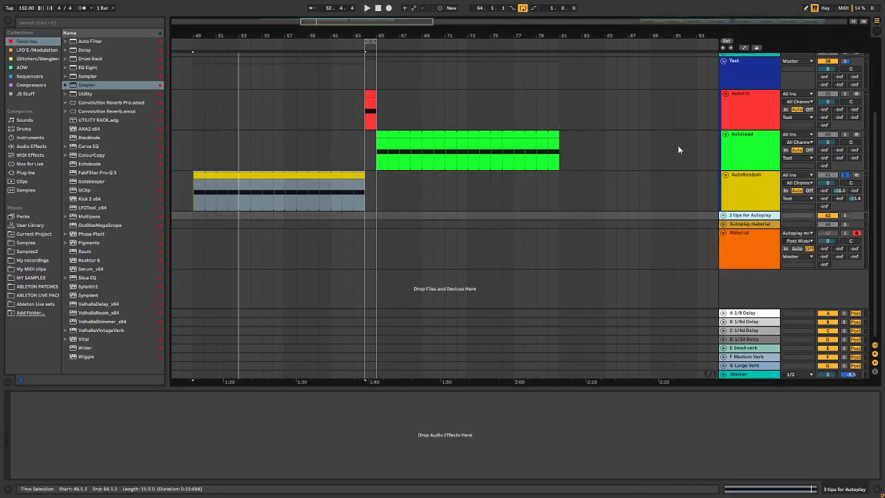
pyautogui.click(294, 175)
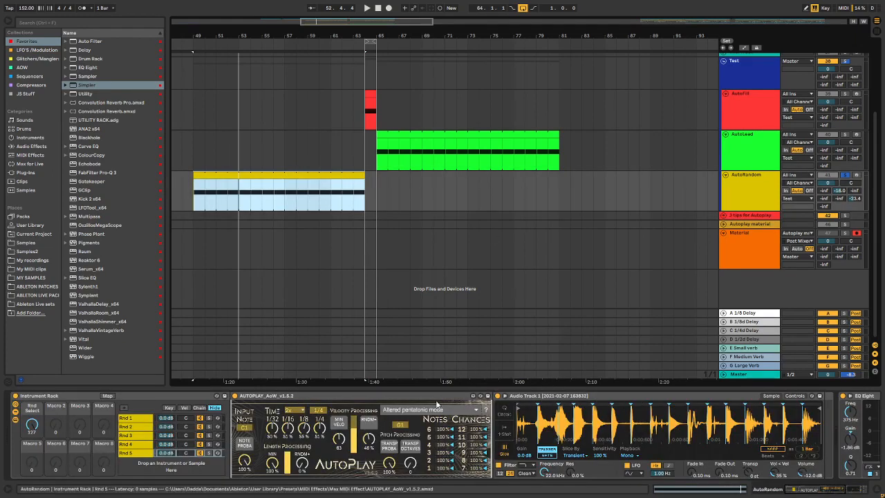
# - Select the AutoFill clip and step through the drum loop chains in its Instrument Rack, ending on the DryLuds chain
pyautogui.click(370, 109)
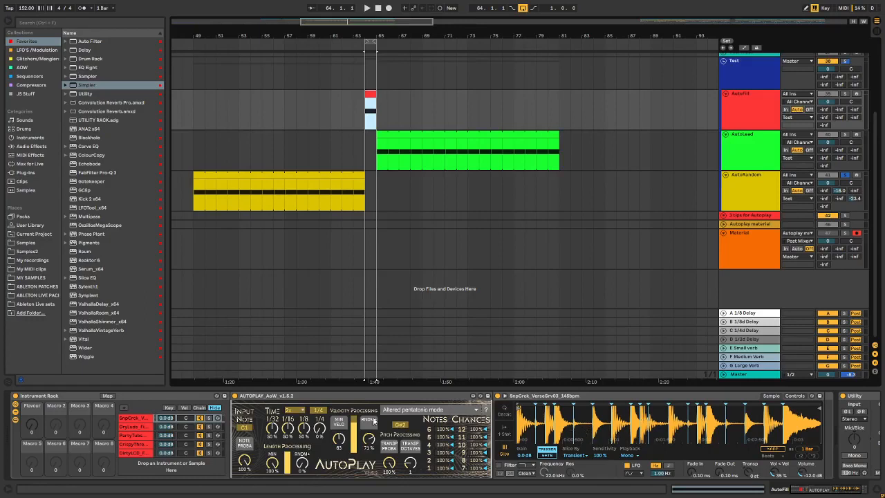
pyautogui.click(144, 427)
pyautogui.click(143, 435)
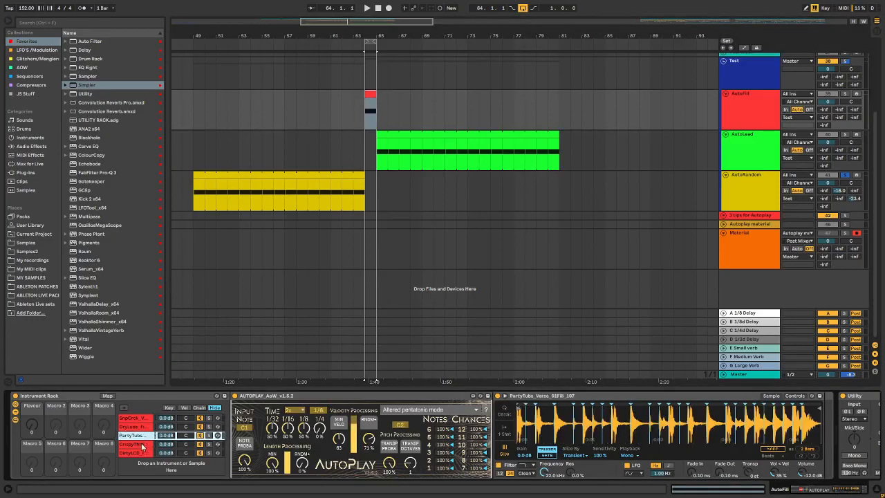
pyautogui.click(143, 443)
pyautogui.click(141, 452)
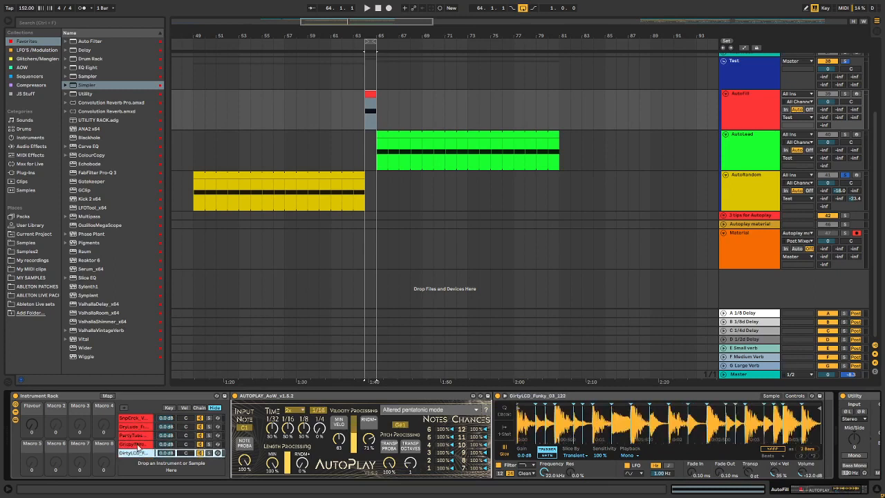
pyautogui.click(141, 443)
pyautogui.click(143, 434)
pyautogui.click(142, 426)
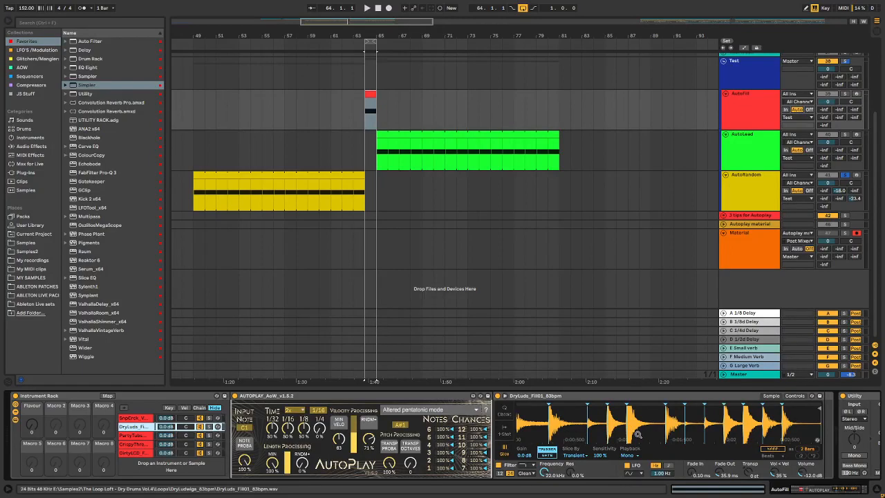
# - Compare the sliced samples of the PartyTubs and CrispyThree chains in the AutoFill rack
pyautogui.click(132, 436)
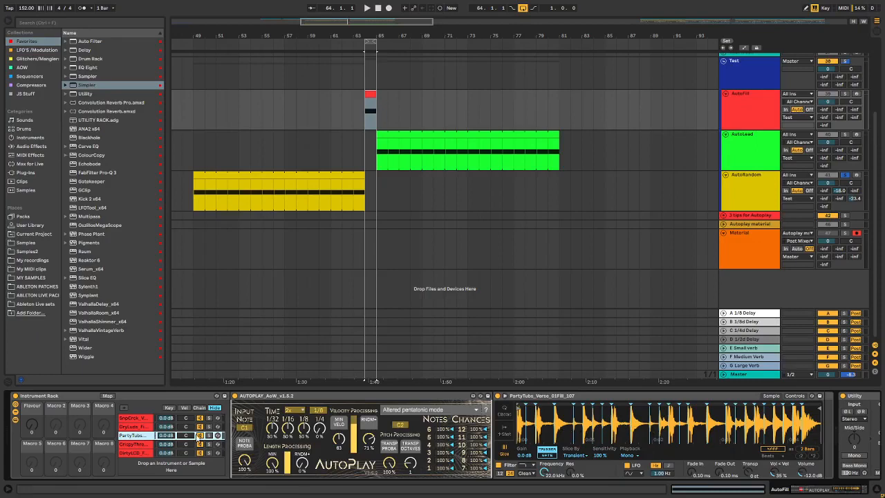
pyautogui.click(144, 445)
pyautogui.click(212, 435)
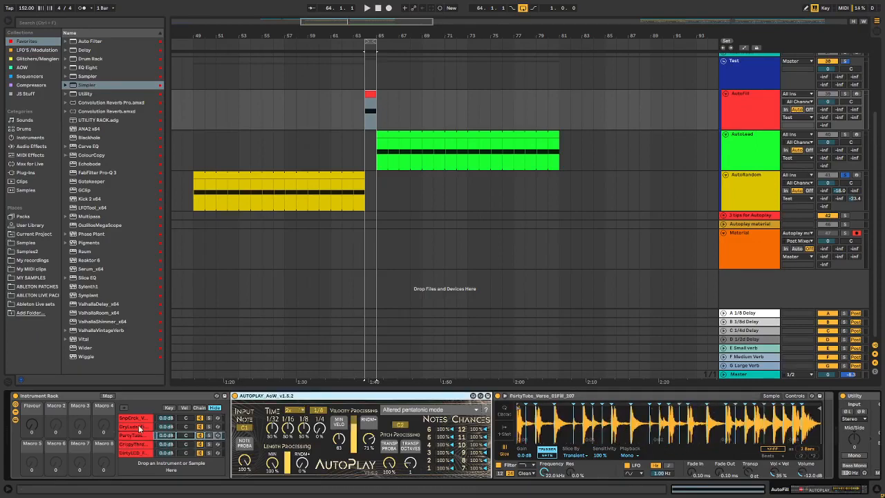
pyautogui.click(146, 444)
pyautogui.click(142, 435)
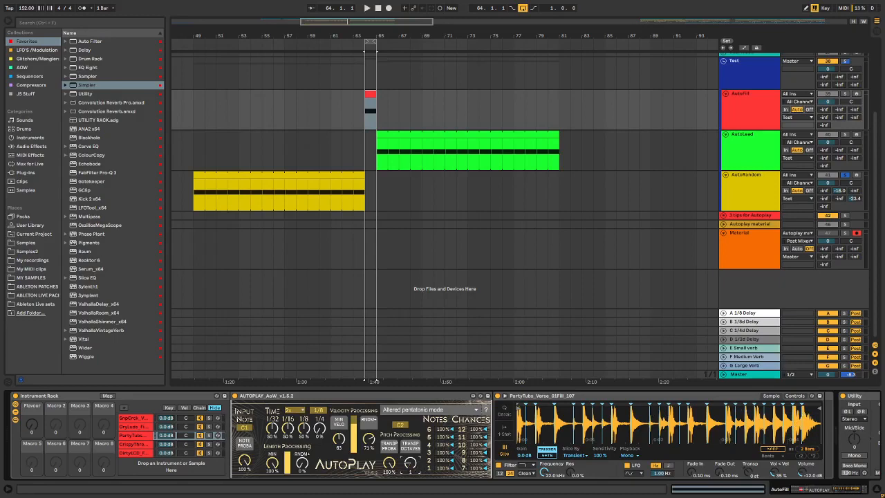
pyautogui.click(376, 396)
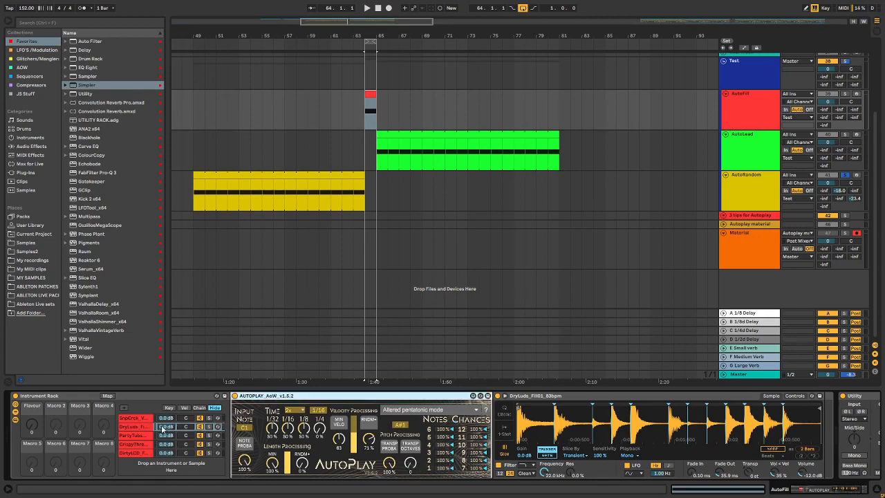
pyautogui.click(136, 435)
pyautogui.click(145, 443)
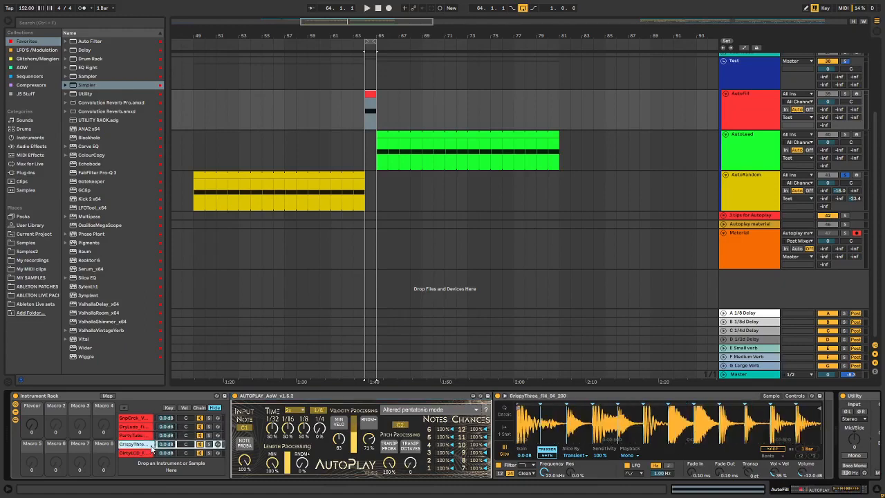
# - Unfold the 3 tips for Autoplay group and select the empty Instrument Rack on its AutoRandom track
pyautogui.click(738, 207)
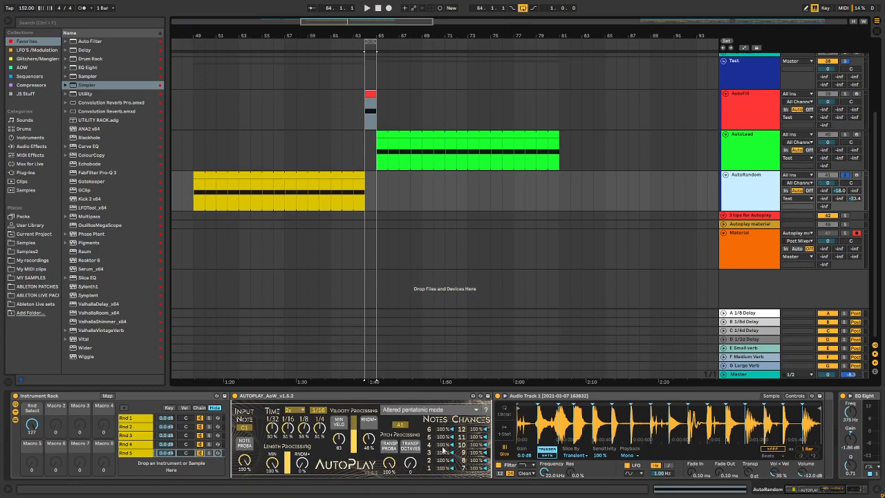
pyautogui.click(738, 224)
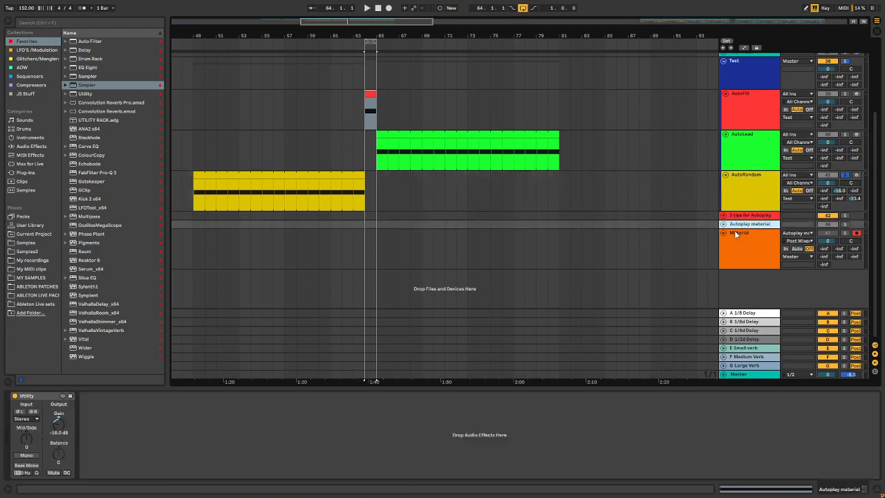
pyautogui.click(723, 215)
pyautogui.scroll(-1, 503, 239)
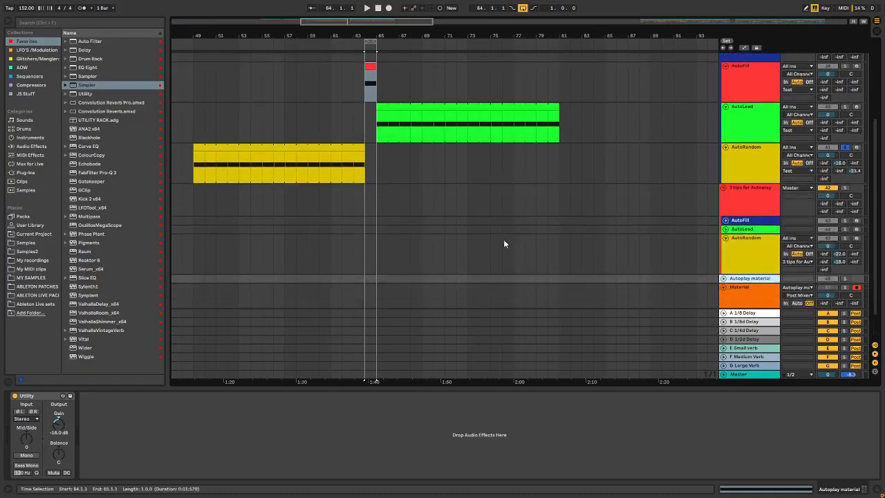
pyautogui.click(713, 260)
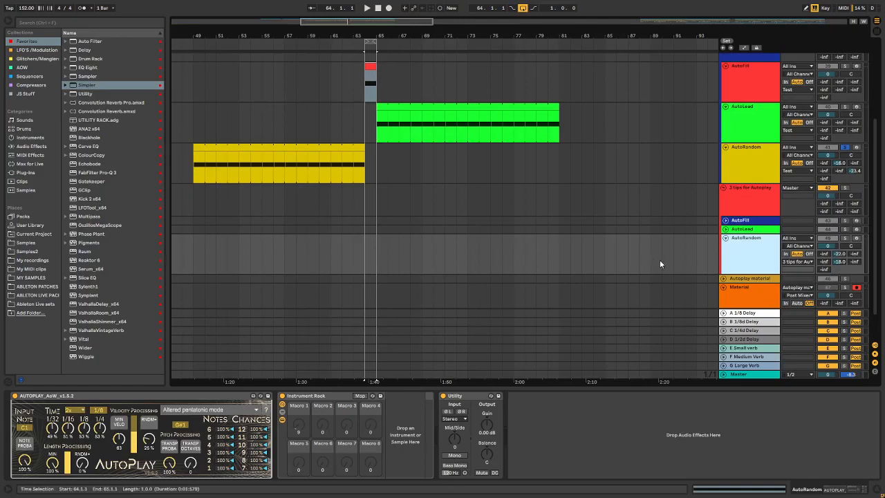
pyautogui.click(222, 399)
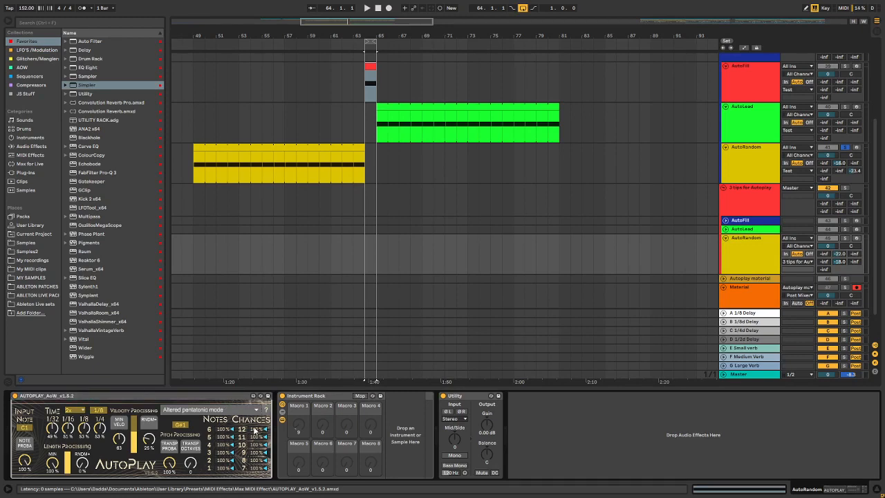
pyautogui.click(301, 398)
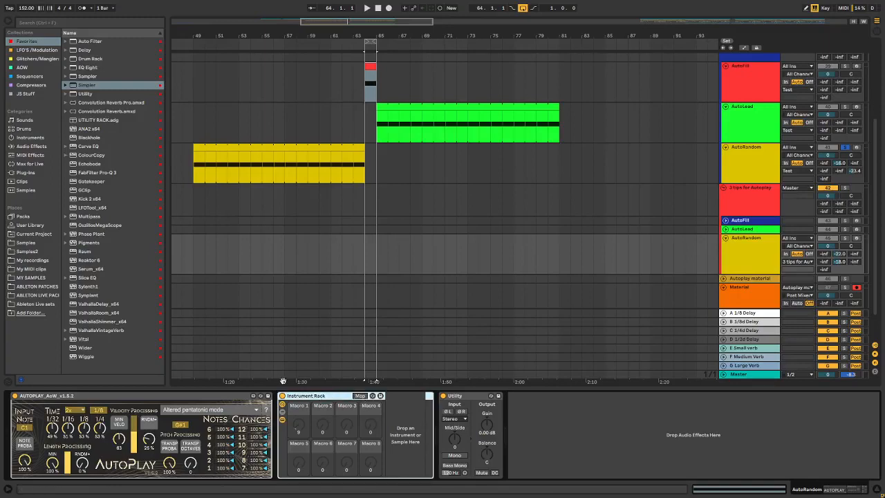
# - Add a Simpler to the empty Instrument Rack and show the rack's chain list
pyautogui.moveTo(89, 84); pyautogui.dragTo(467, 435)
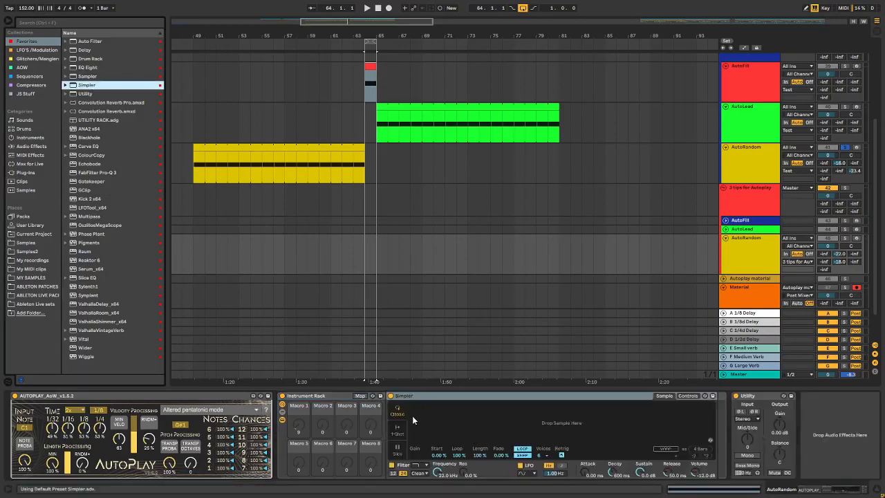
pyautogui.click(326, 397)
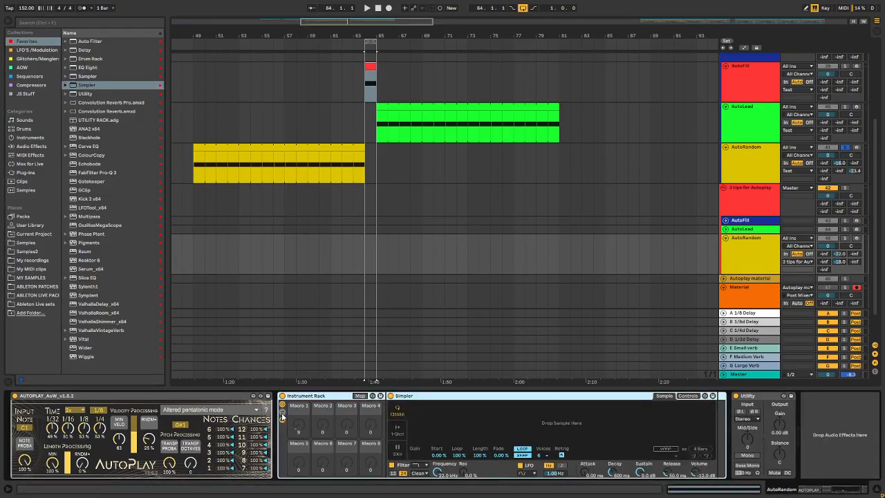
pyautogui.click(281, 417)
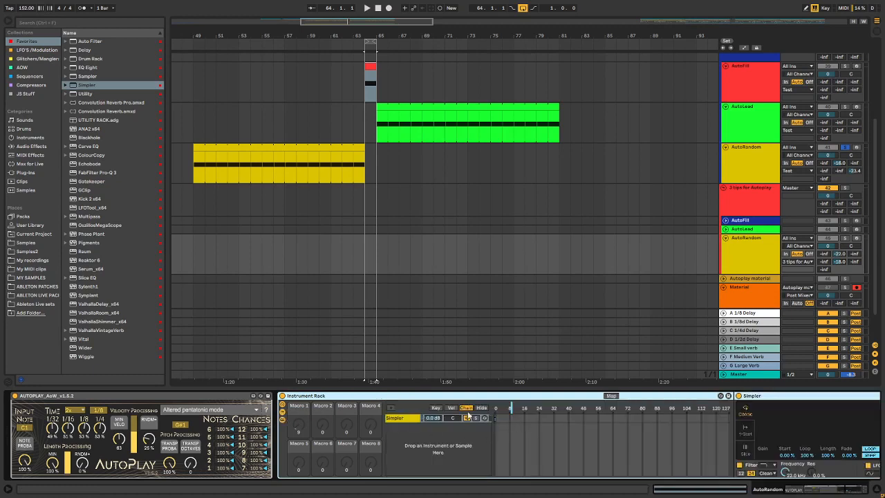
# - Show the rack's chain zones and duplicate the Simpler chain until there are six Simpler chains
pyautogui.click(436, 407)
pyautogui.click(466, 407)
pyautogui.hotkey('ctrl', 'r')
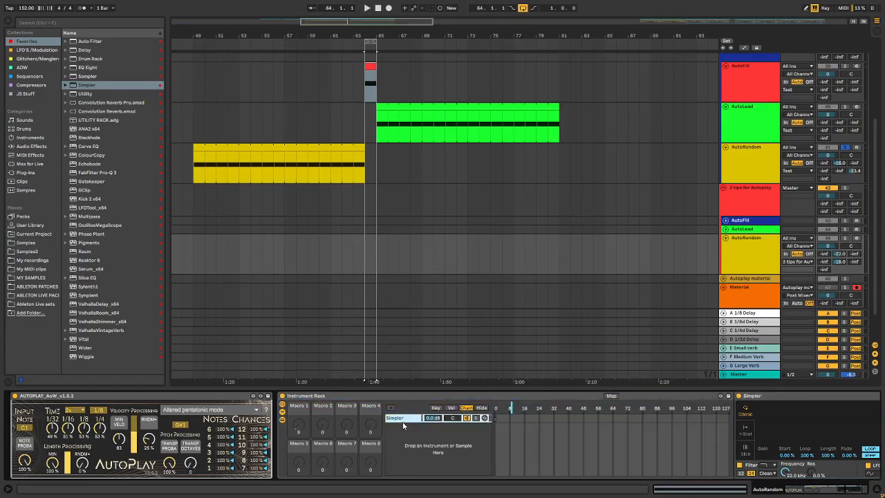
pyautogui.hotkey('ctrl', 'd')
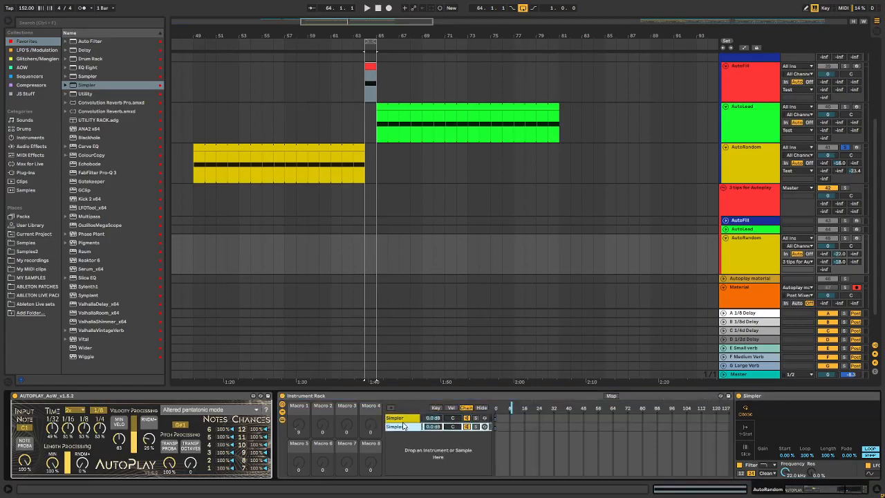
pyautogui.hotkey('ctrl', 'd')
pyautogui.hotkey('ctrl', 'd')
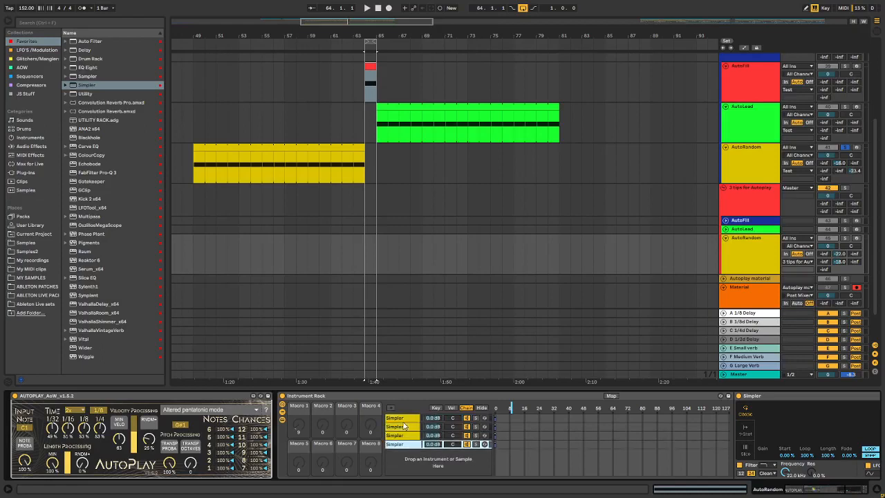
pyautogui.hotkey('ctrl', 'd')
pyautogui.hotkey('ctrl', 'd')
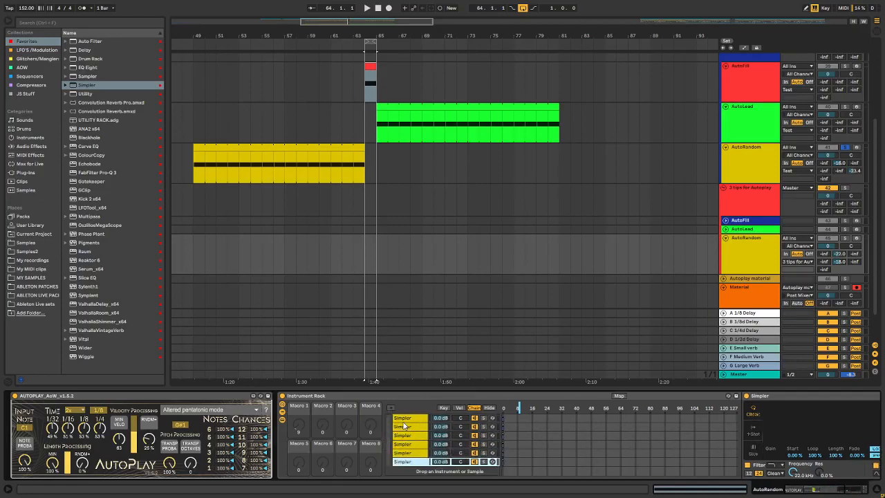
# - Extend the chain zones of all six Simpler chains to 127 and distribute their ranges equally
pyautogui.click(406, 419)
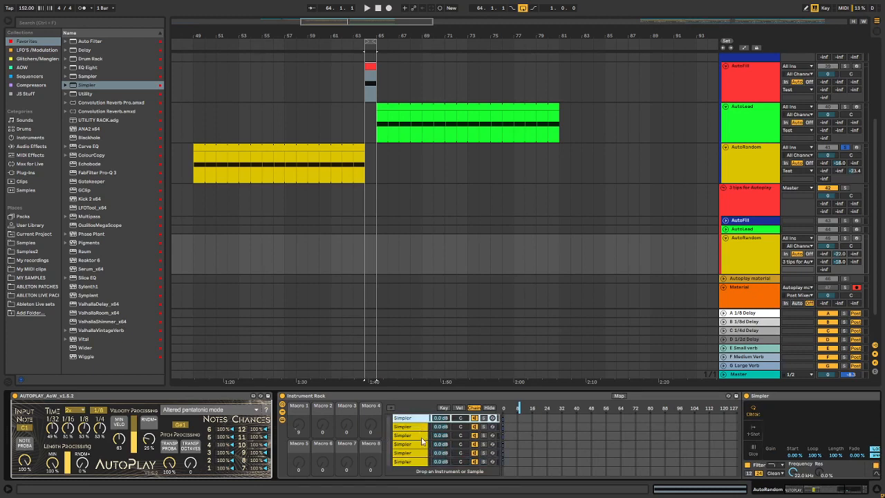
pyautogui.keyDown('shift'); pyautogui.click(406, 462); pyautogui.keyUp('shift')
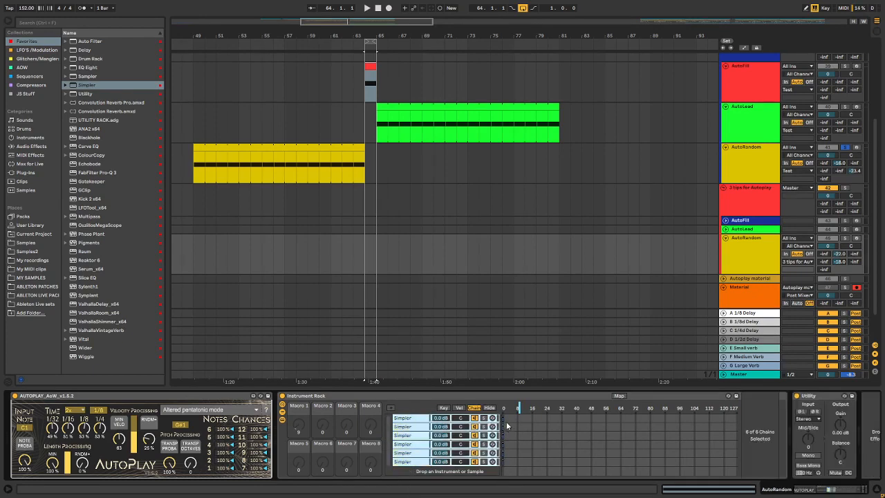
pyautogui.moveTo(504, 419); pyautogui.dragTo(752, 427)
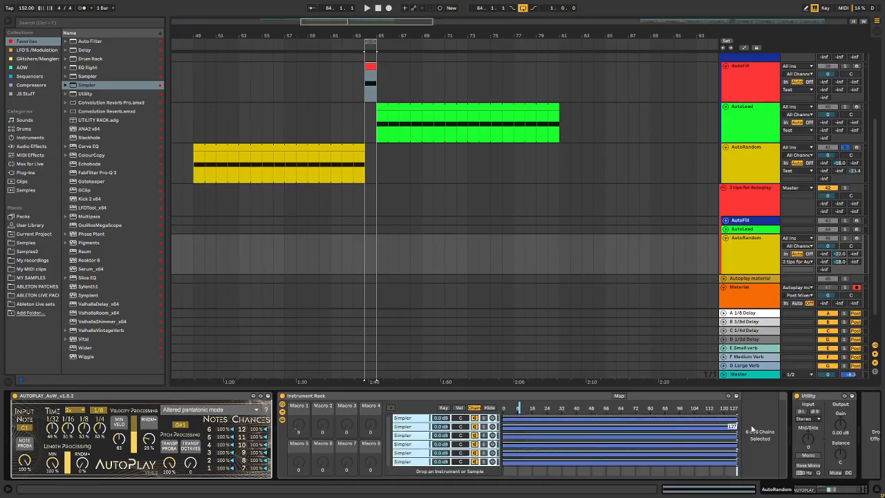
pyautogui.rightClick(628, 435)
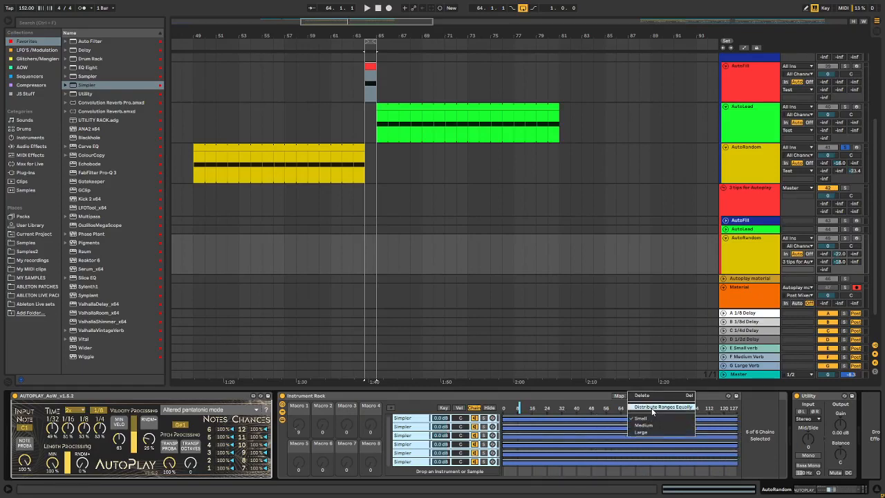
pyautogui.click(652, 409)
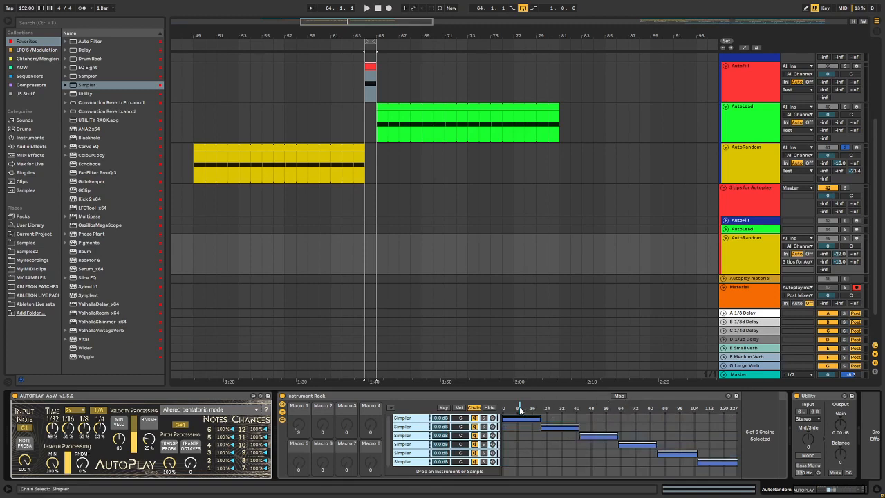
# - Map the rack's chain selector to Macro 1 and select the first Simpler chain
pyautogui.moveTo(520, 408)
pyautogui.mouseDown()
pyautogui.moveTo(650, 408)
pyautogui.moveTo(577, 408)
pyautogui.mouseUp()
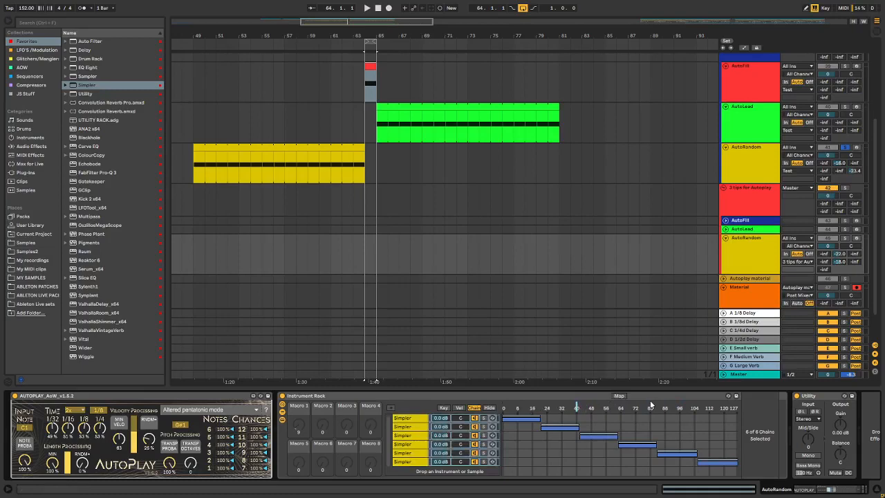
pyautogui.click(619, 396)
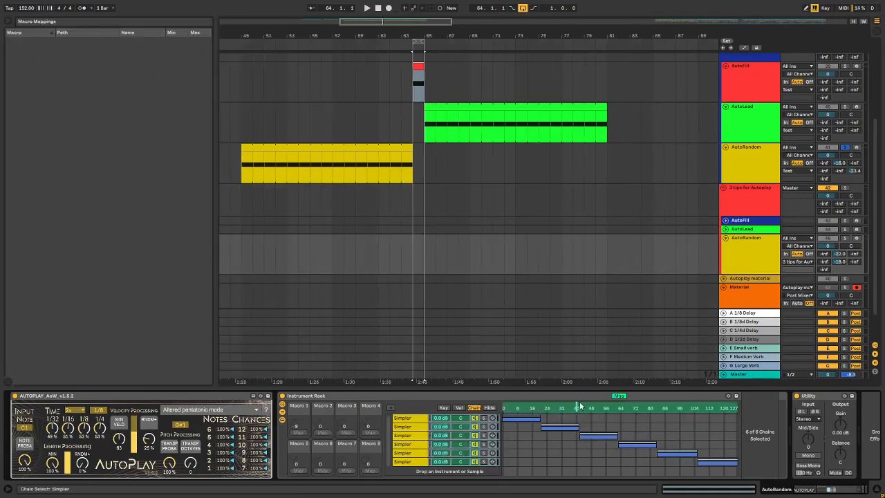
pyautogui.click(298, 433)
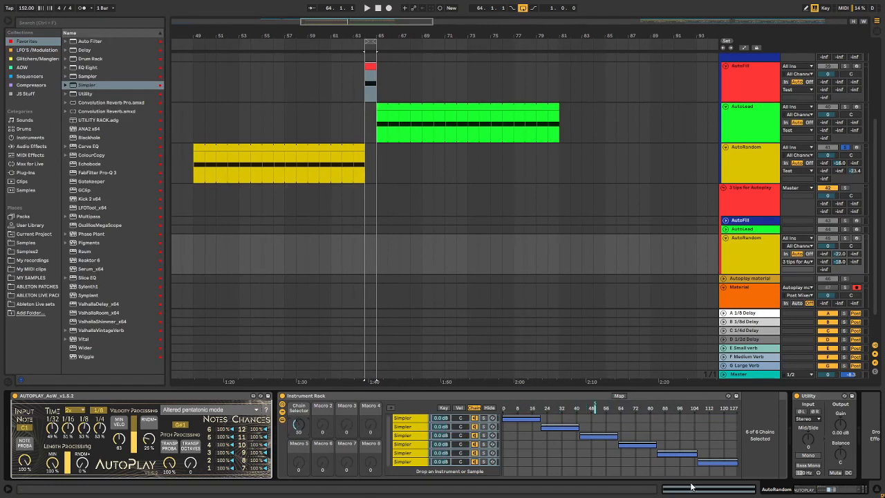
pyautogui.click(418, 419)
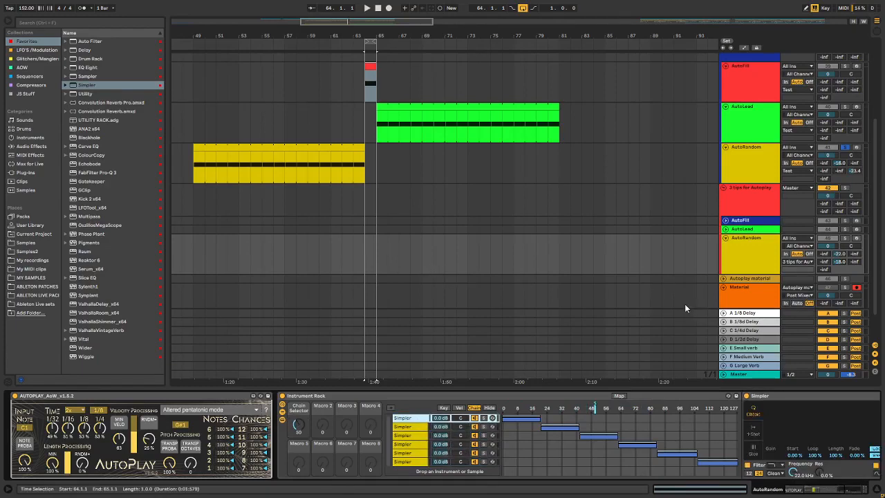
# - Switch to Session View and select all percussion clips on the Autoplay material track, from the first slot to Perc Wood
pyautogui.scroll(-2, 492, 252)
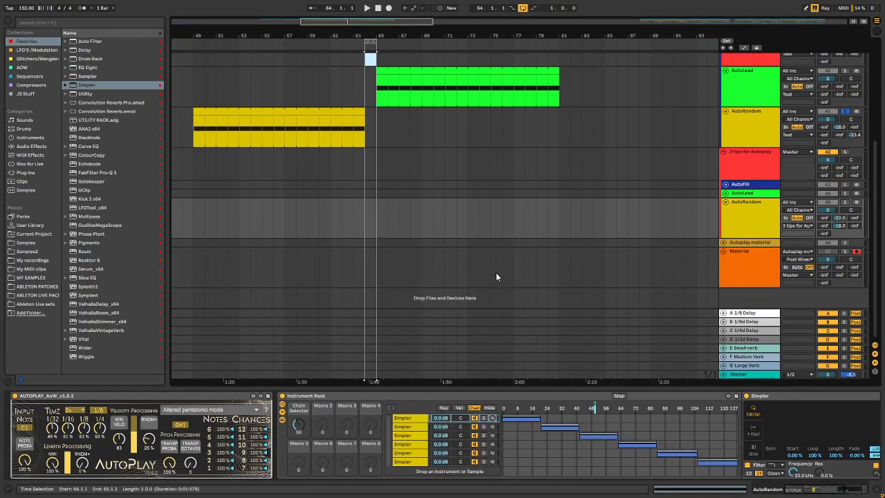
pyautogui.click(734, 216)
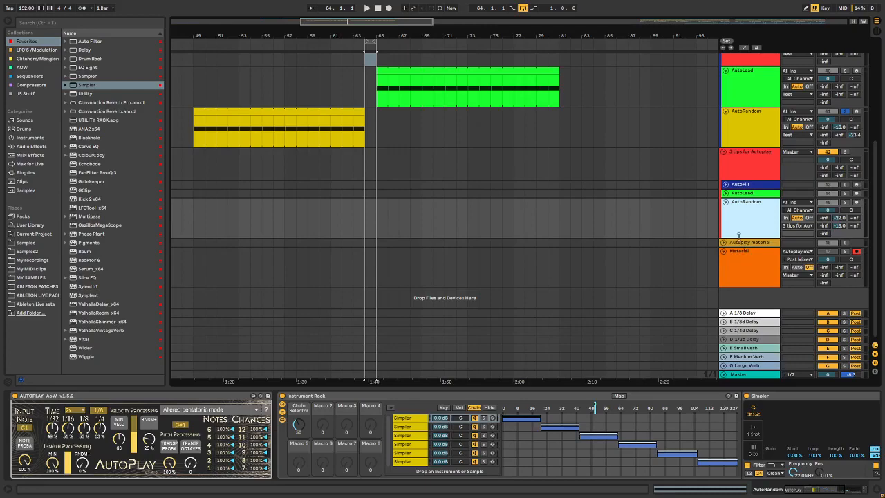
pyautogui.press('Tab')
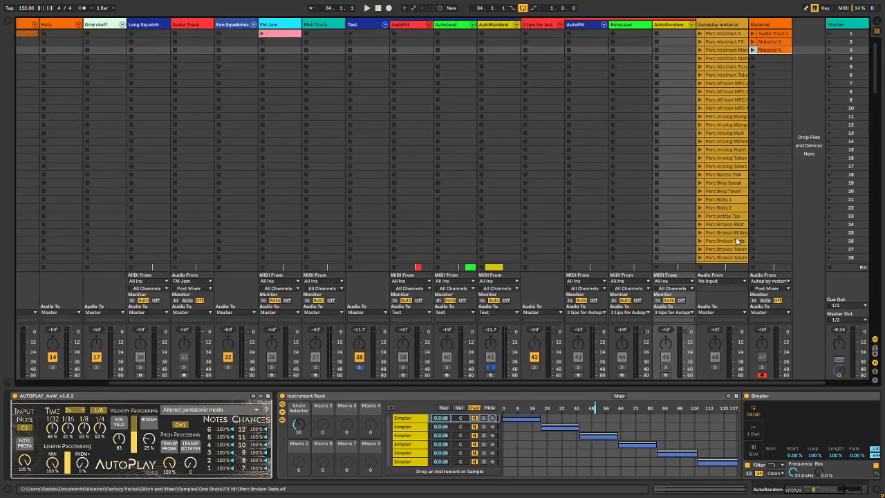
pyautogui.click(720, 26)
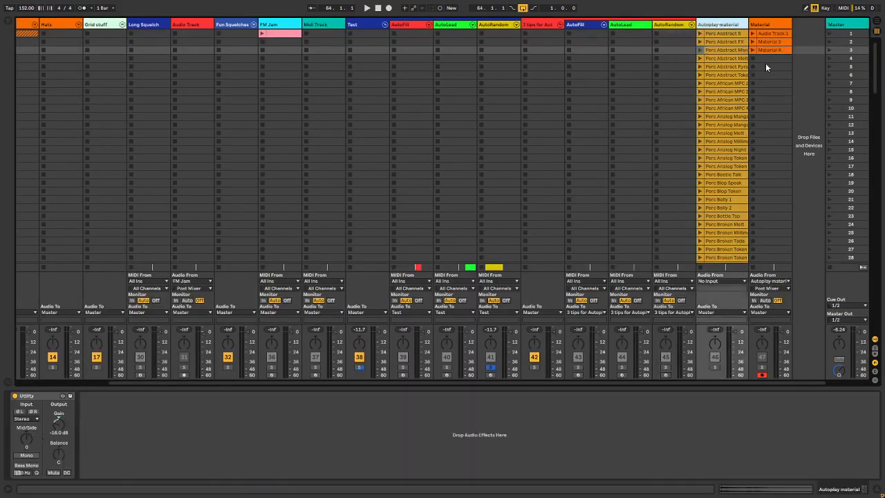
pyautogui.click(719, 35)
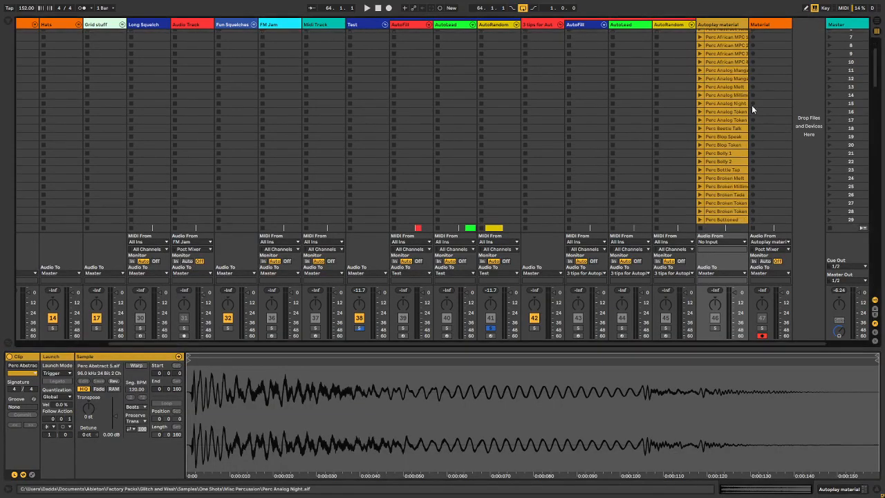
pyautogui.scroll(-1, 766, 105)
pyautogui.scroll(1, 761, 105)
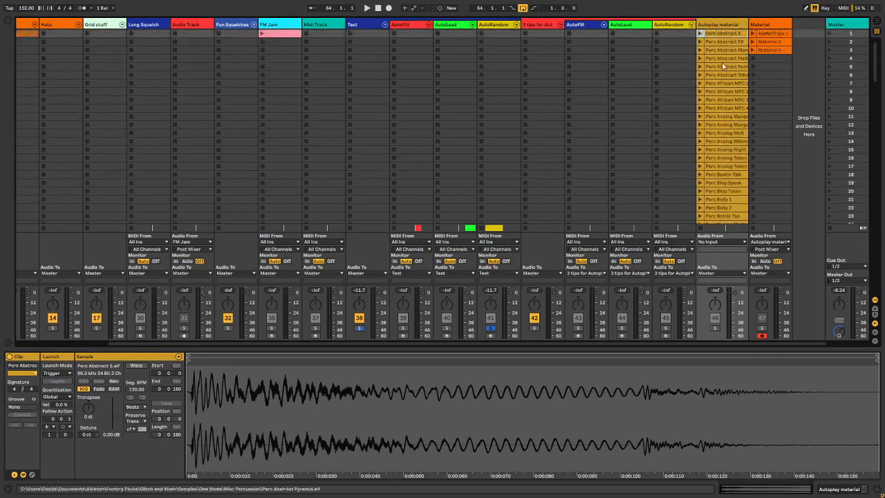
pyautogui.moveTo(874, 65); pyautogui.dragTo(874, 151)
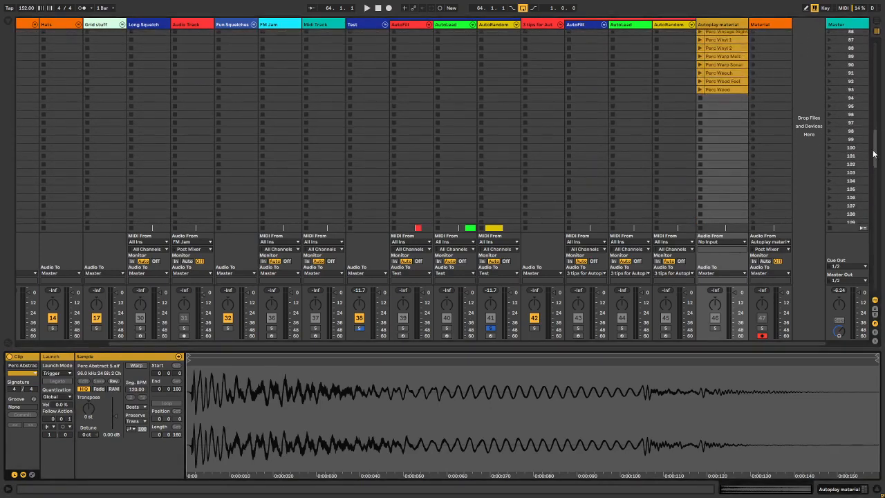
pyautogui.keyDown('shift'); pyautogui.click(717, 89); pyautogui.keyUp('shift')
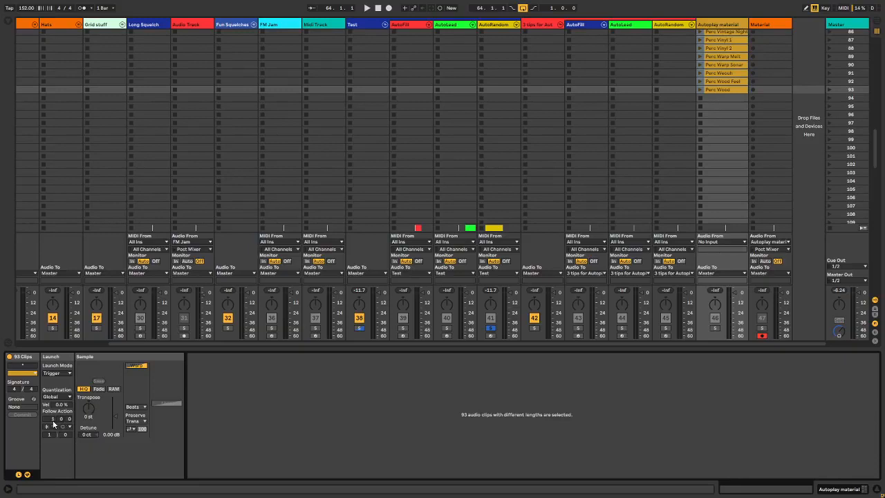
# - Set the selected clips' follow action time to 0 0 1 and their second follow action to Other
pyautogui.scroll(2, 60, 419)
pyautogui.click(50, 428)
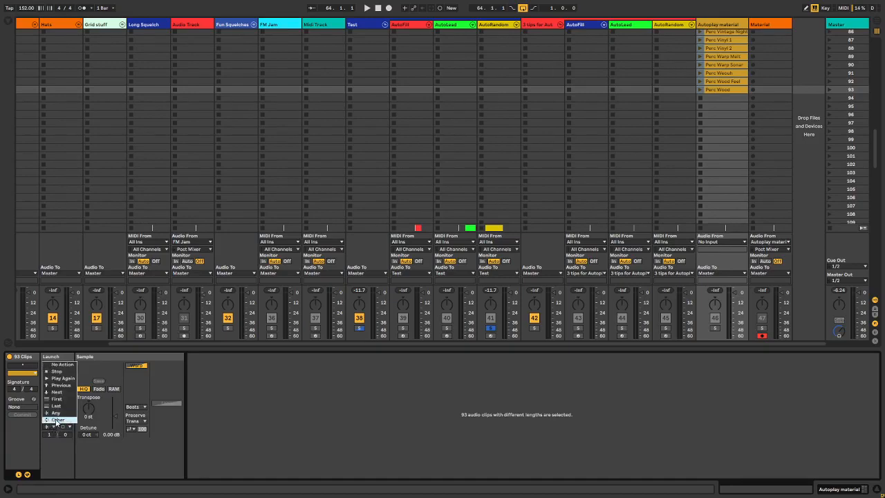
pyautogui.click(69, 427)
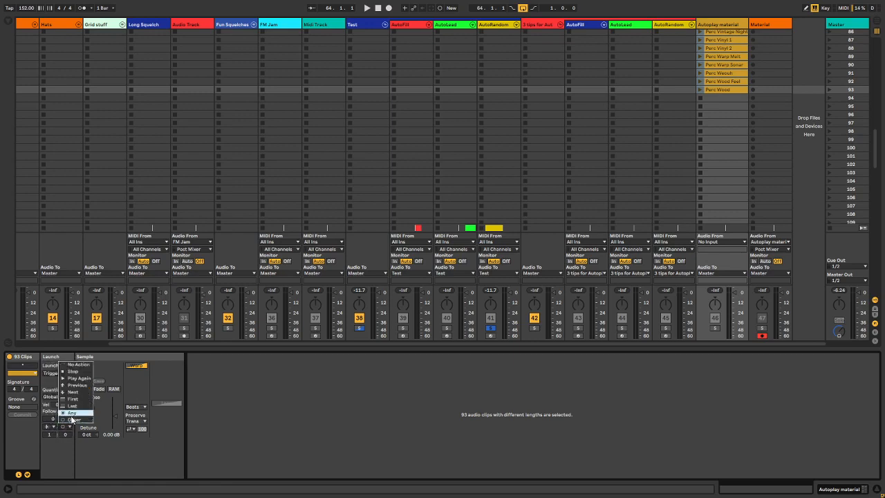
pyautogui.click(73, 419)
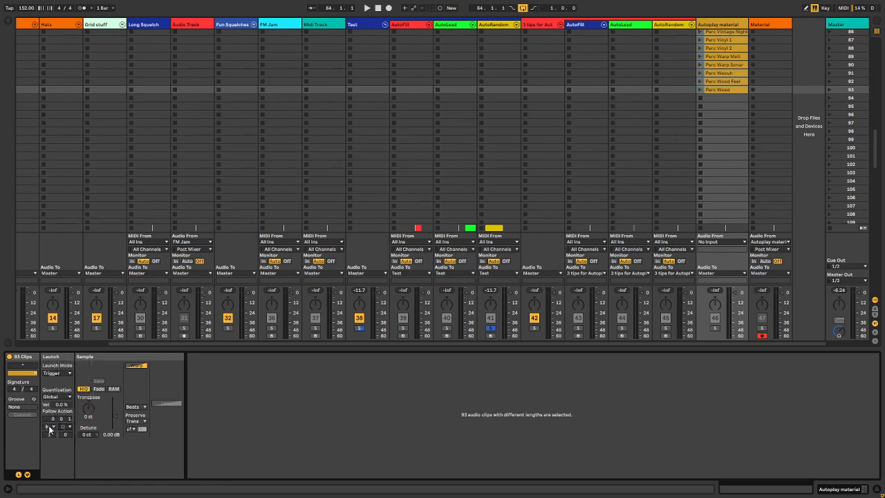
pyautogui.click(53, 428)
pyautogui.click(74, 416)
pyautogui.click(69, 427)
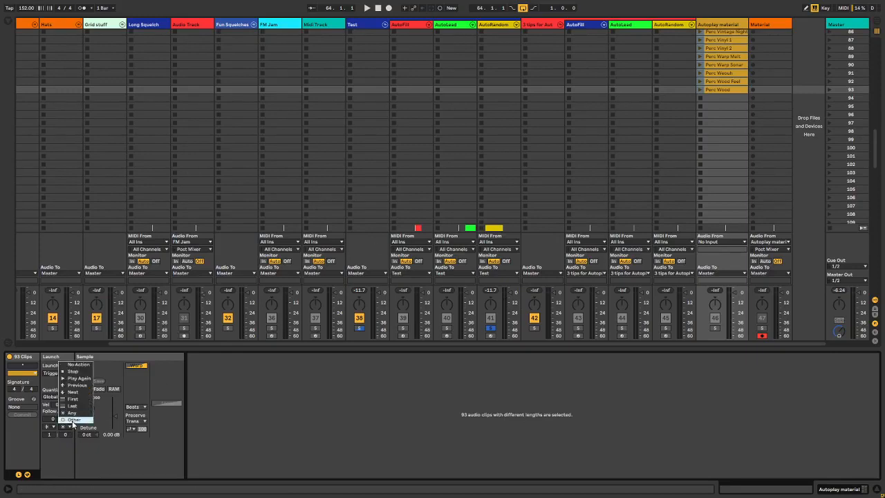
pyautogui.click(72, 420)
# - Solo the Autoplay material track and record its follow-action clips into the fourth slot of the Material track
pyautogui.scroll(13, 728, 163)
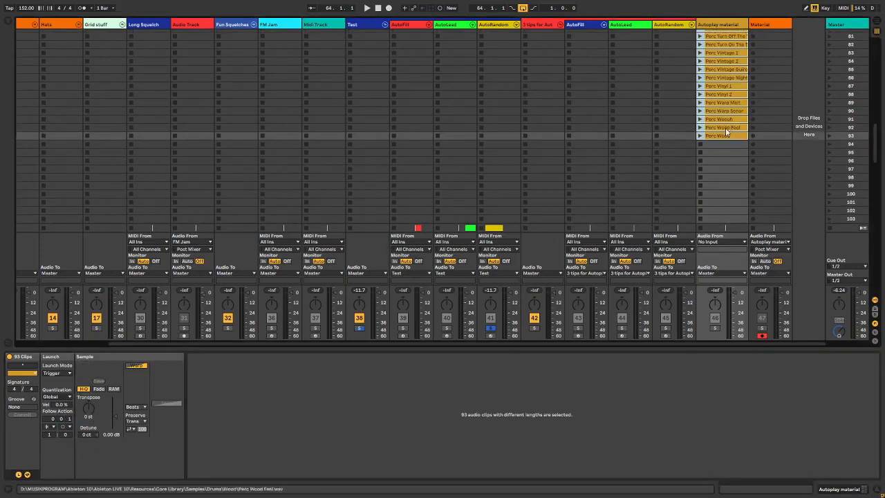
pyautogui.scroll(15, 728, 164)
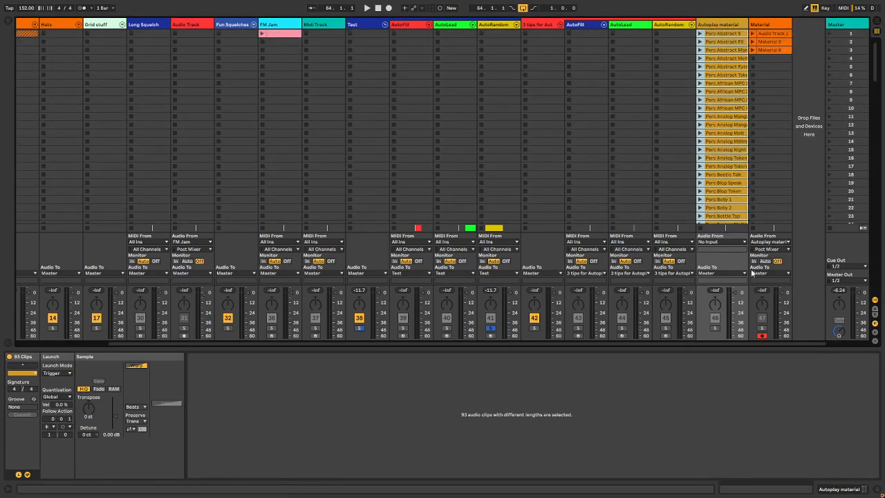
pyautogui.click(716, 328)
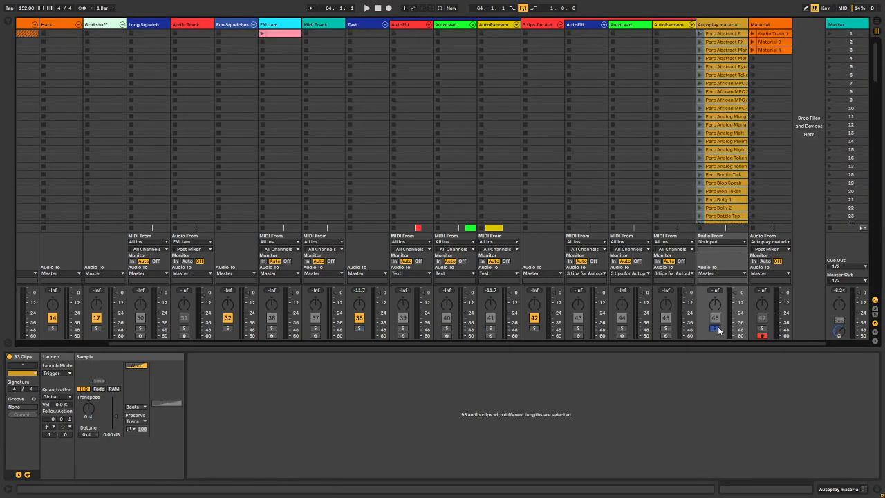
pyautogui.click(752, 58)
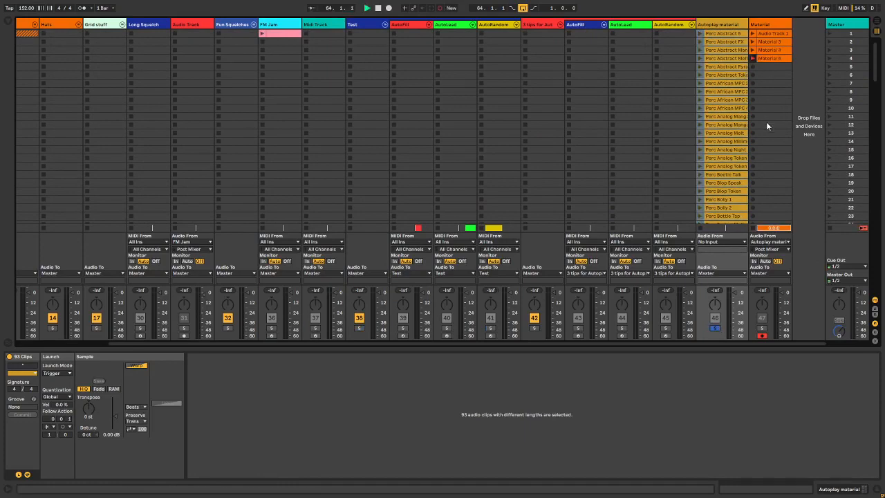
pyautogui.click(699, 65)
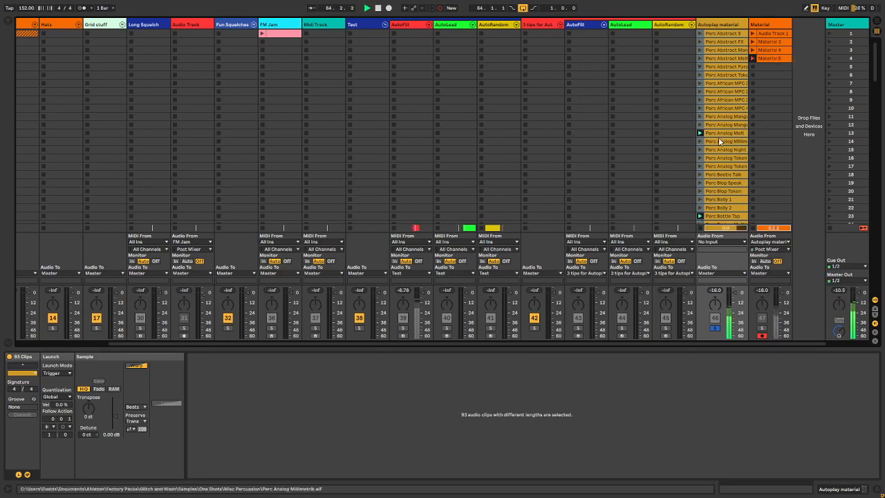
pyautogui.scroll(-5, 718, 136)
pyautogui.scroll(5, 719, 138)
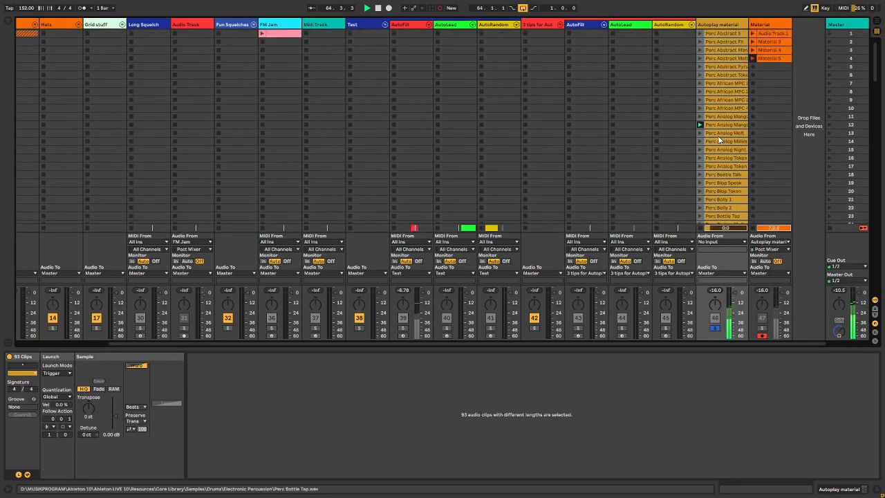
# - Move the recorded Material 5 clip into the Arrangement on the Material track, starting at bar 65
pyautogui.click(769, 60)
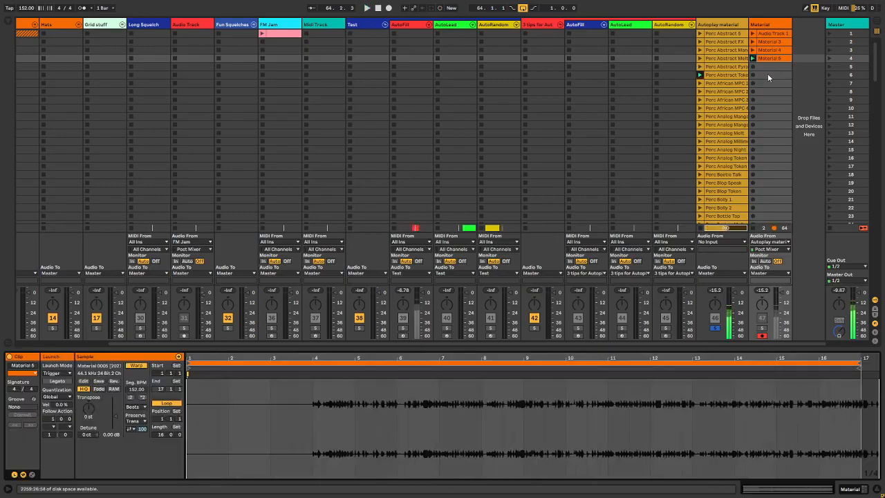
pyautogui.press('Tab')
pyautogui.moveTo(770, 62); pyautogui.dragTo(362, 230)
pyautogui.click(378, 225)
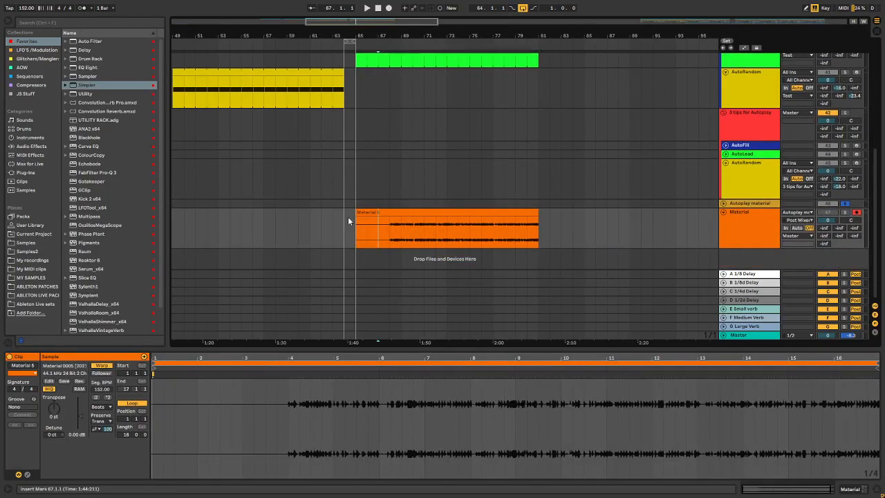
# - Remove the recording's three silent opening bars, split the rest into one-bar clips from bar 65, and reselect the AutoRandom track
pyautogui.moveTo(356, 217); pyautogui.dragTo(537, 235)
pyautogui.click(368, 236)
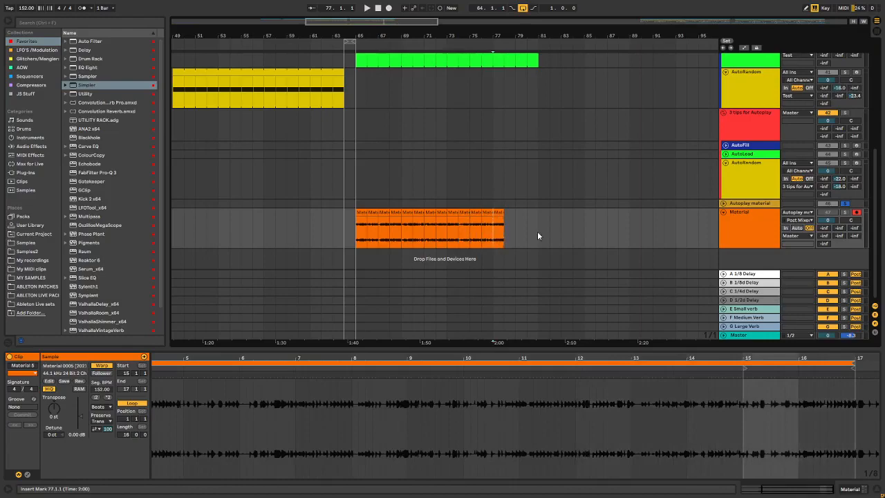
pyautogui.click(764, 180)
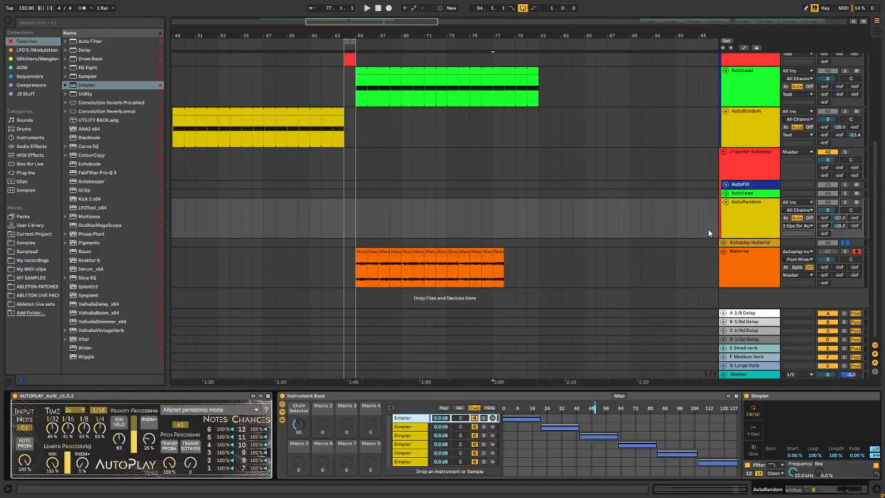
# - Fold the AutoPlay device, select the rack's first Simpler chain, and hide the chain zone editor while keeping the chain list shown
pyautogui.doubleClick(195, 394)
pyautogui.click(158, 418)
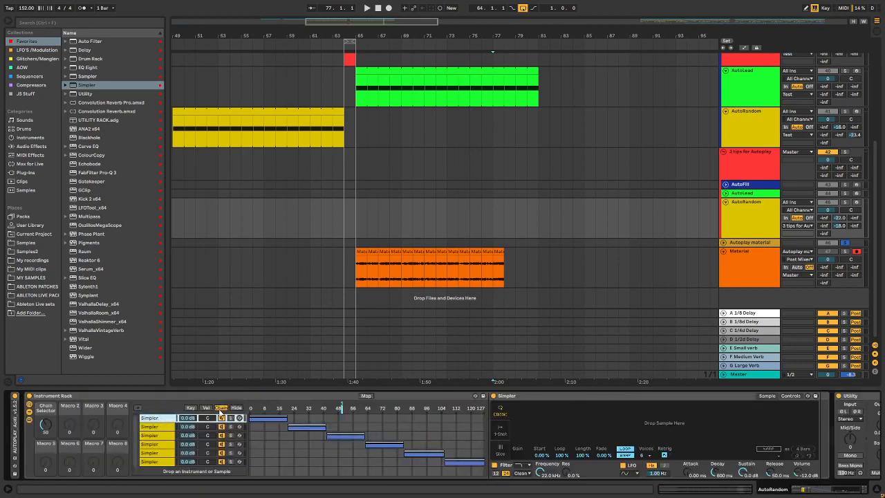
pyautogui.click(29, 419)
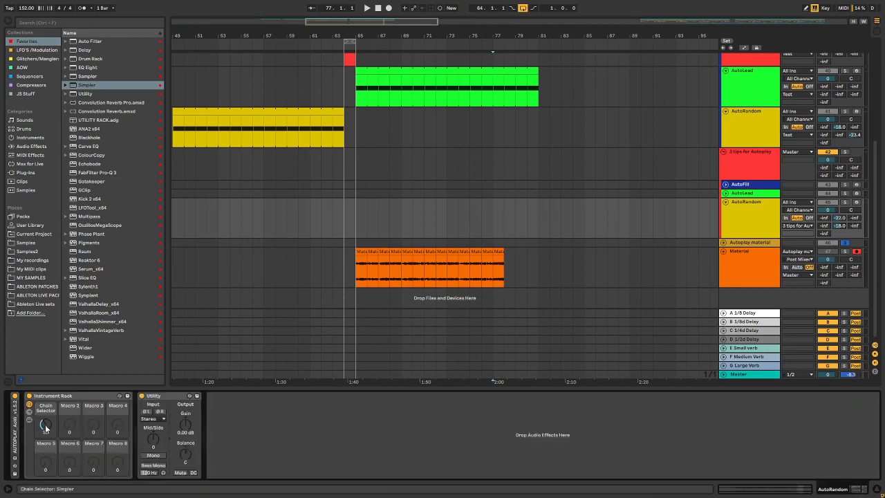
pyautogui.click(29, 418)
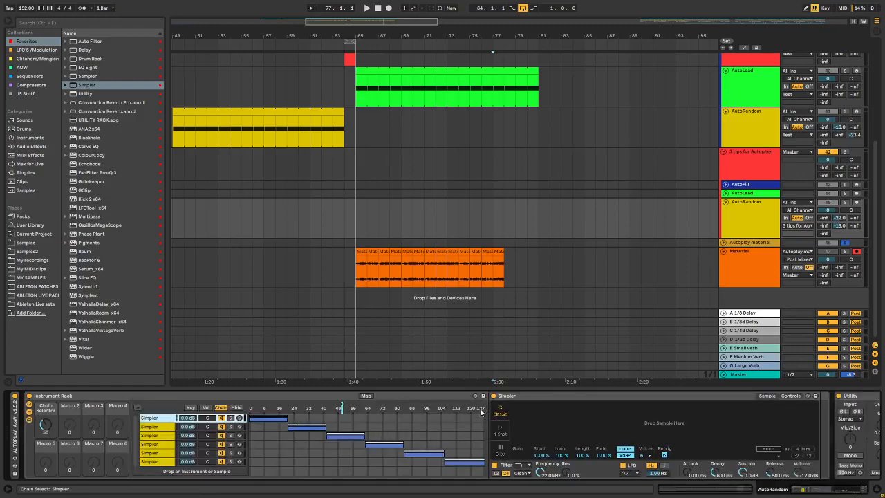
pyautogui.click(235, 408)
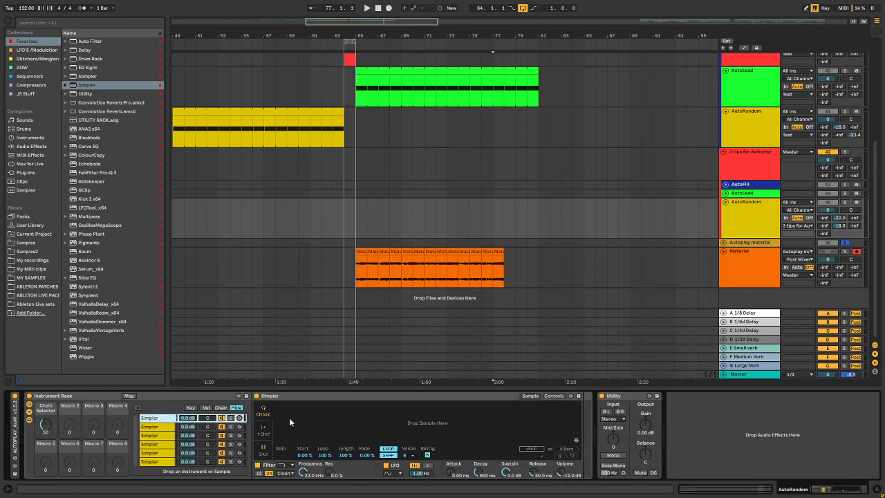
# - Try to load the unconsolidated one-bar clip at bar 68 into the AutoRandom rack's first Simpler, then undo the load
pyautogui.click(384, 257)
pyautogui.click(394, 257)
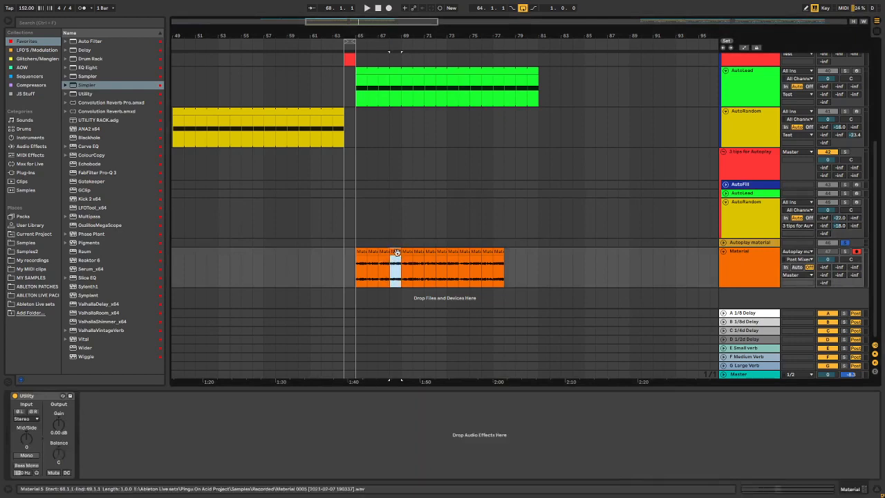
pyautogui.click(741, 228)
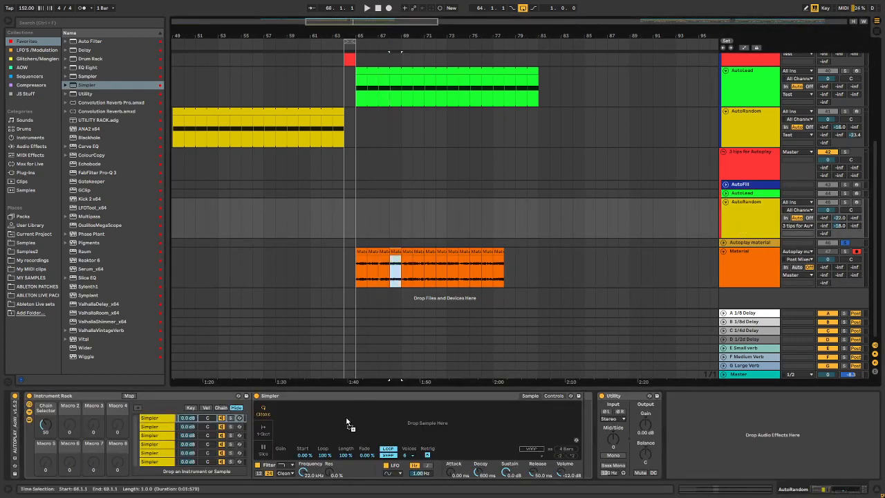
pyautogui.moveTo(346, 422); pyautogui.dragTo(348, 423)
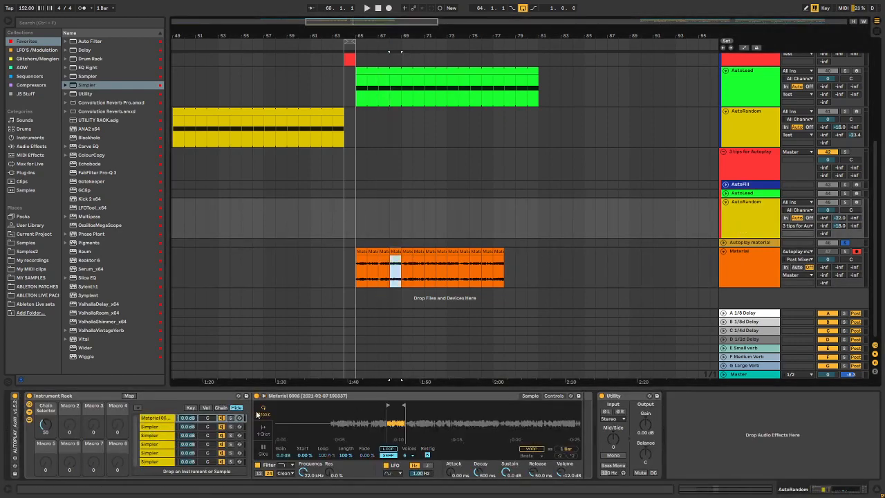
pyautogui.rightClick(406, 302)
pyautogui.press('Escape')
pyautogui.click(737, 227)
pyautogui.click(740, 273)
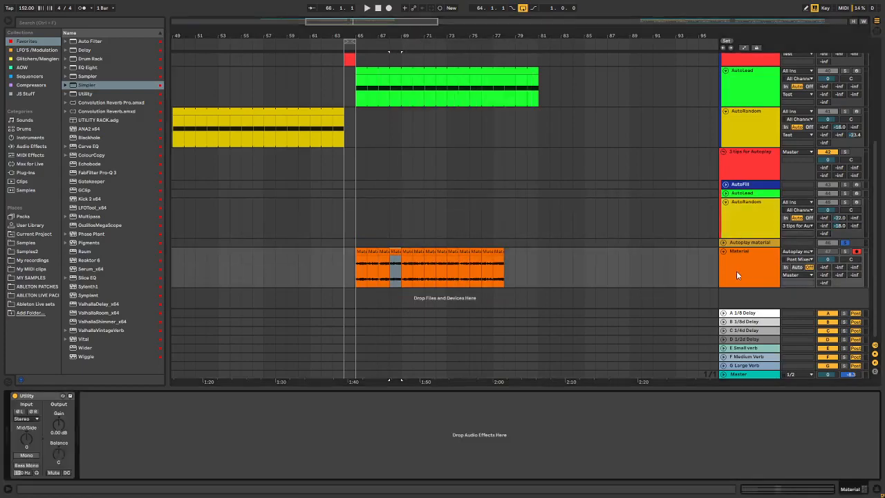
pyautogui.click(756, 224)
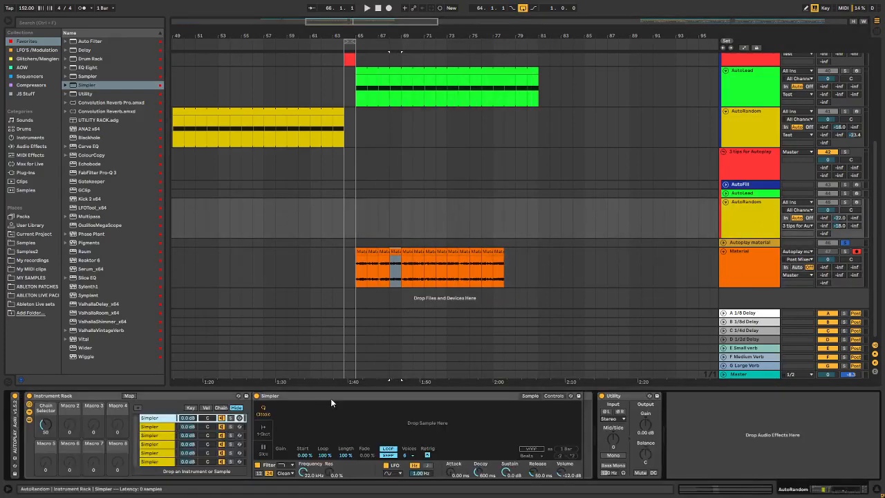
# - Consolidate the one-bar clip at bar 65 on the Material track and switch off the arrangement loop
pyautogui.click(395, 266)
pyautogui.click(360, 252)
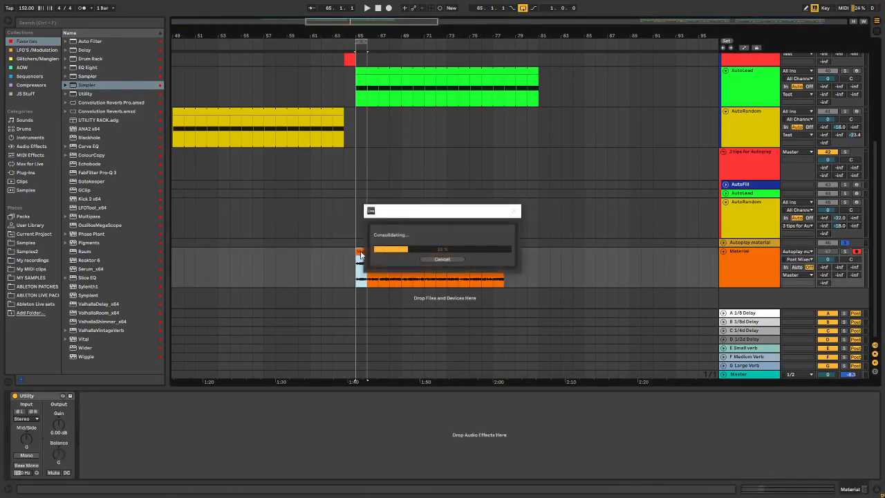
pyautogui.click(331, 60)
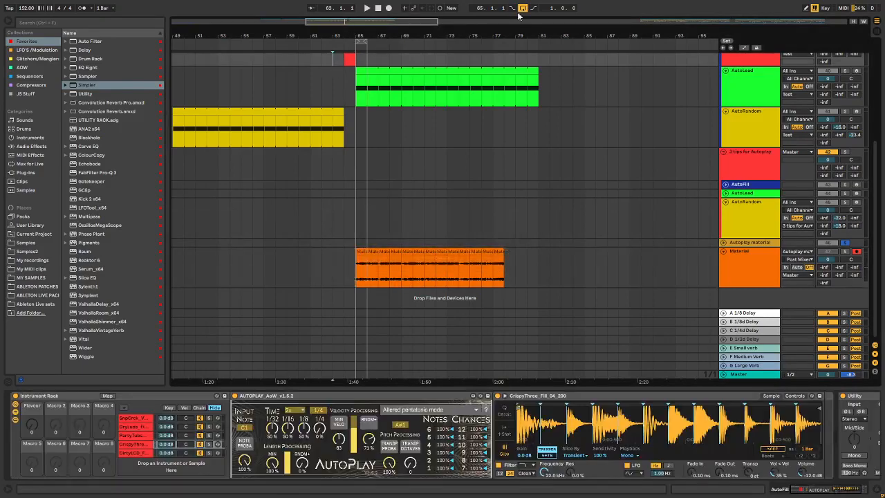
# - Consolidate each remaining one-bar clip on the Material track separately, from bar 66 through bar 77
pyautogui.click(374, 251)
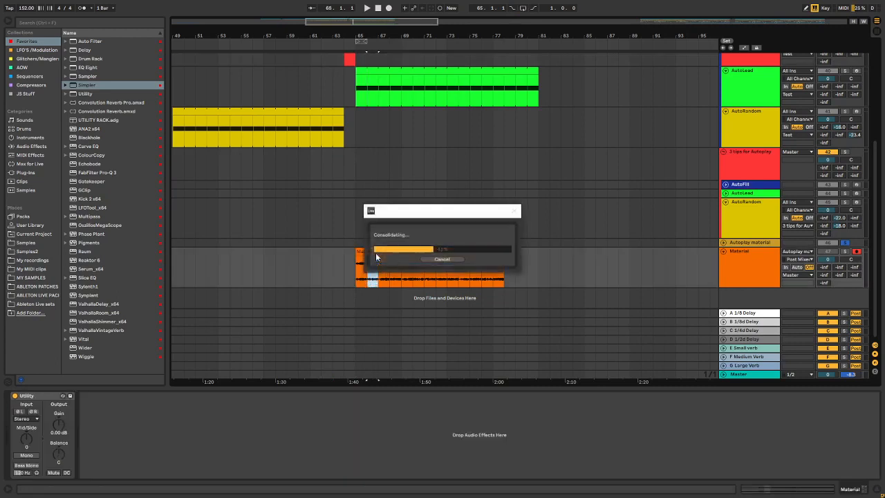
pyautogui.click(384, 251)
pyautogui.hotkey('ctrl', 'j')
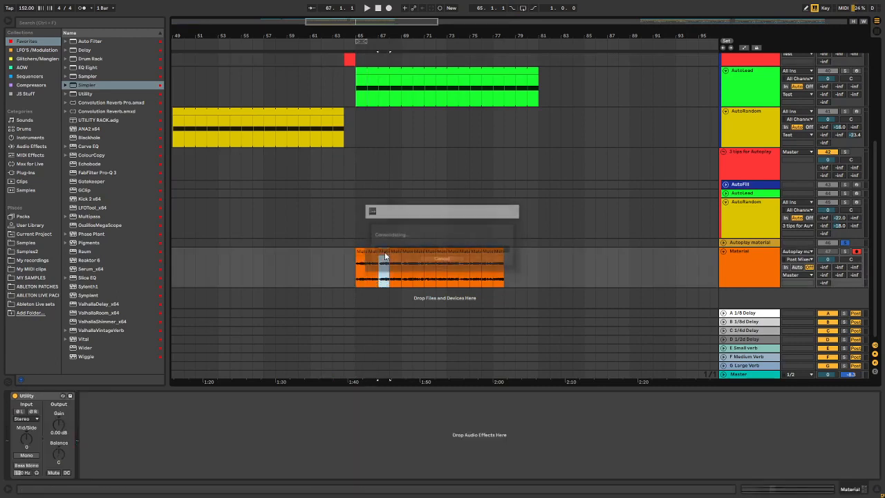
pyautogui.click(396, 252)
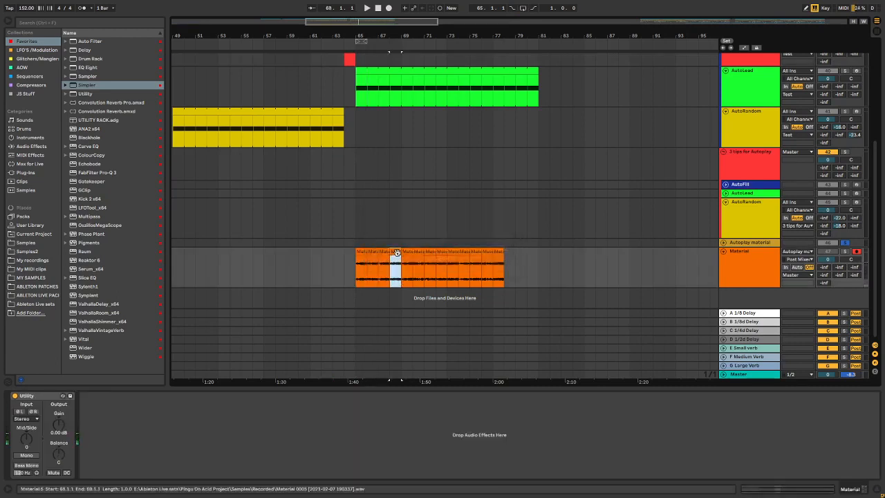
pyautogui.hotkey('ctrl', 'j')
pyautogui.click(408, 252)
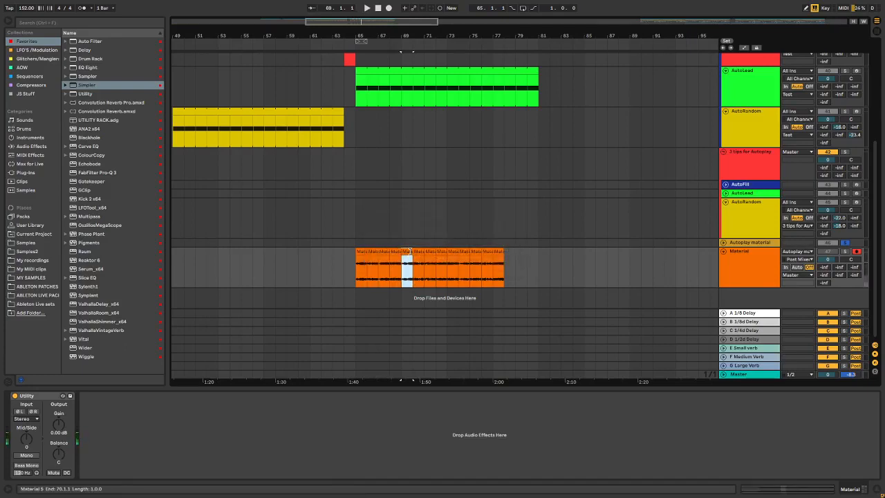
pyautogui.hotkey('ctrl', 'j')
pyautogui.click(419, 253)
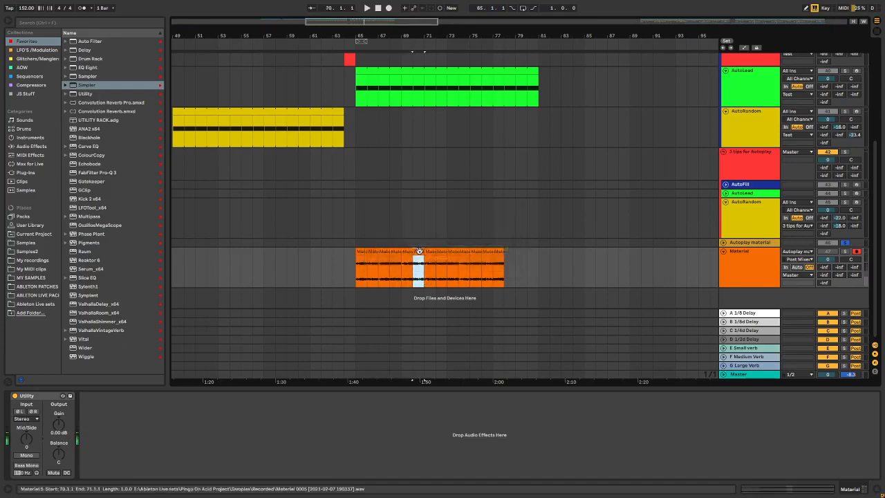
pyautogui.hotkey('ctrl', 'j')
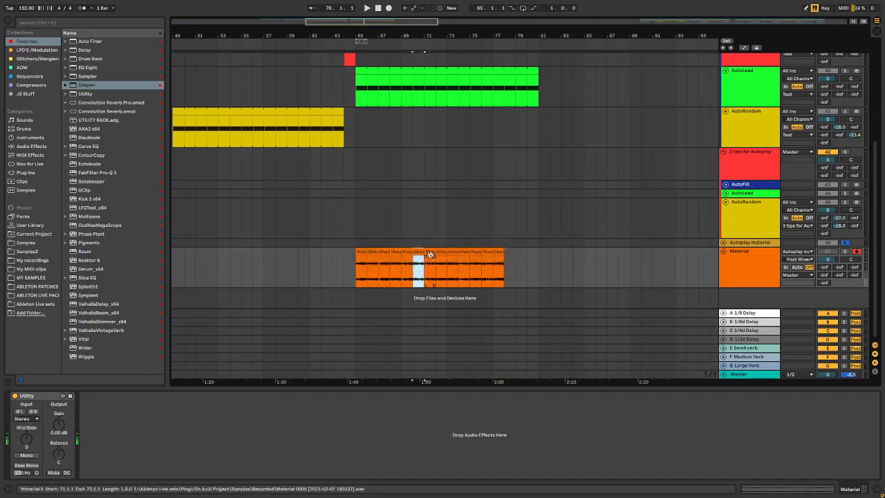
pyautogui.click(428, 253)
pyautogui.hotkey('ctrl', 'j')
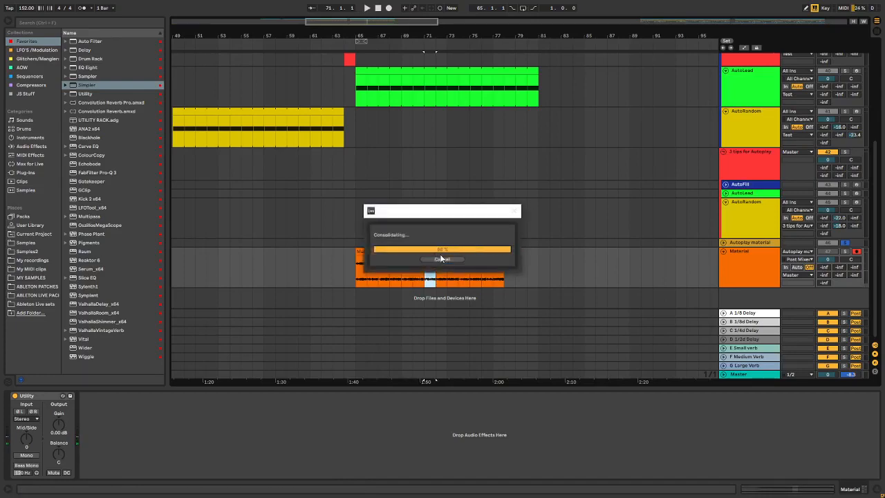
pyautogui.click(442, 252)
pyautogui.hotkey('ctrl', 'j')
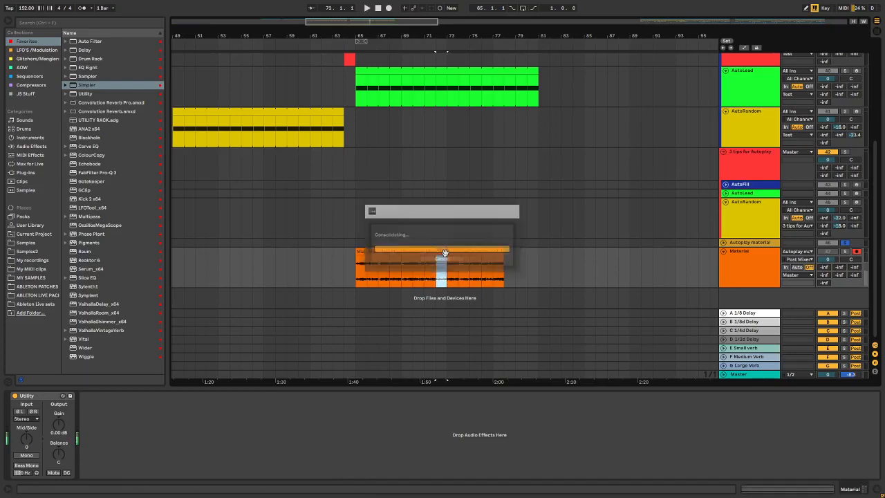
pyautogui.click(455, 250)
pyautogui.hotkey('ctrl', 'j')
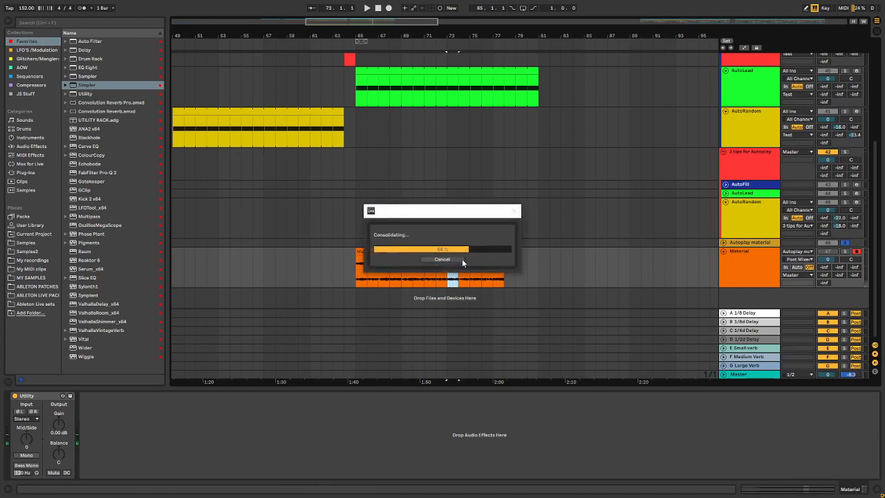
pyautogui.click(466, 252)
pyautogui.hotkey('ctrl', 'j')
pyautogui.click(476, 251)
pyautogui.hotkey('ctrl', 'j')
pyautogui.click(487, 252)
pyautogui.hotkey('ctrl', 'j')
pyautogui.click(498, 251)
pyautogui.hotkey('ctrl', 'j')
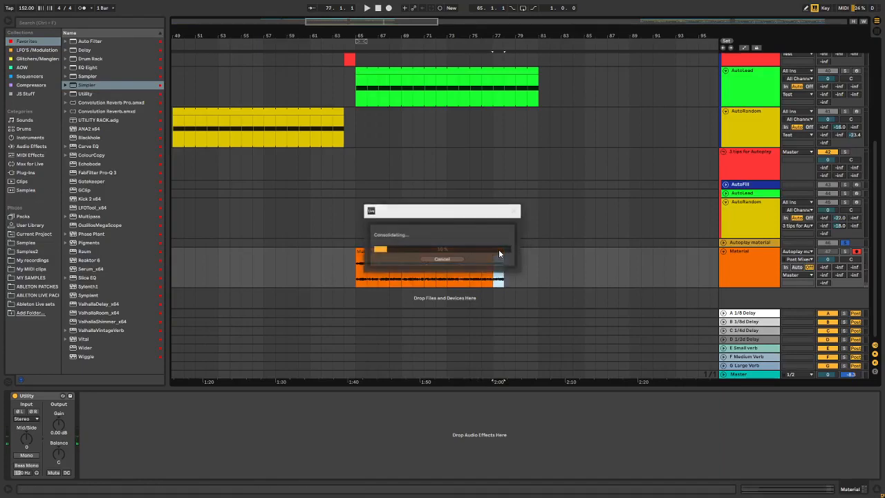
# - Load the consolidated clip at bar 72 into the AutoRandom rack's first Simpler and set it to Slice mode, sliced by Transient
pyautogui.click(741, 227)
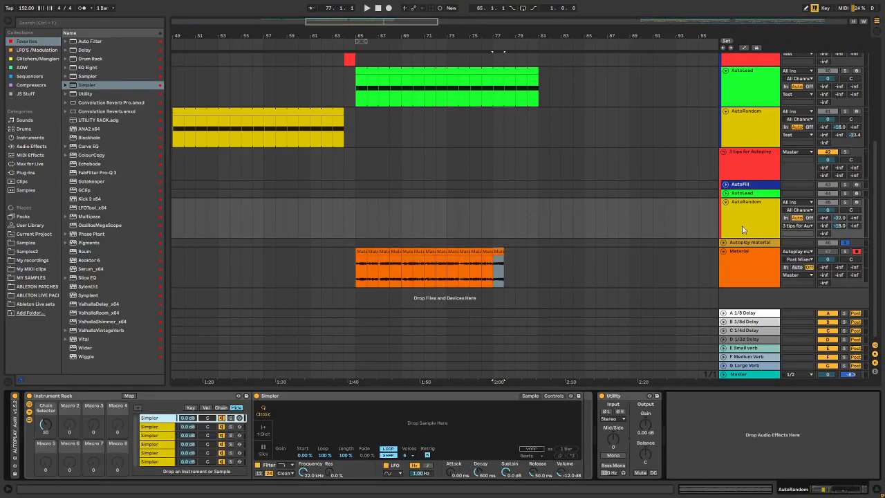
pyautogui.click(441, 266)
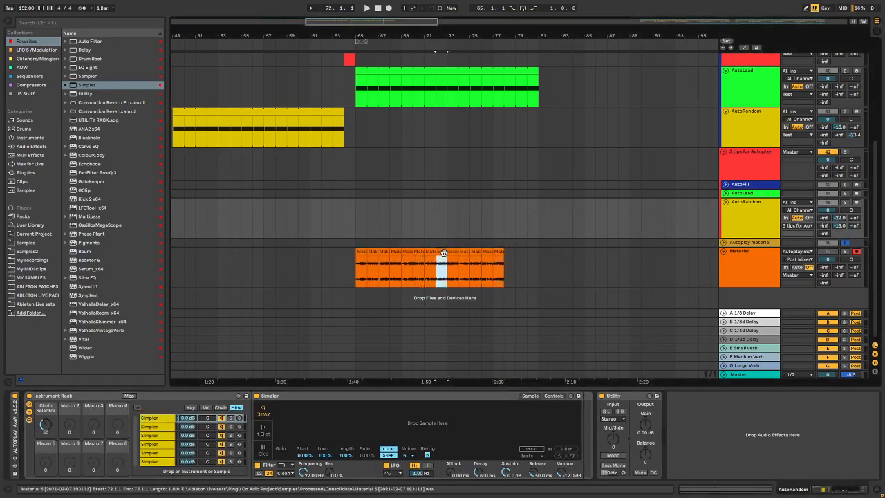
pyautogui.click(755, 217)
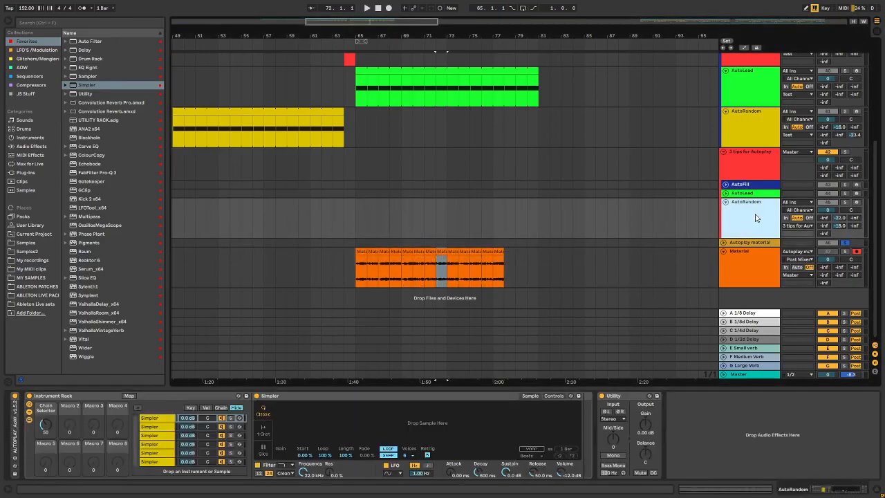
pyautogui.click(441, 252)
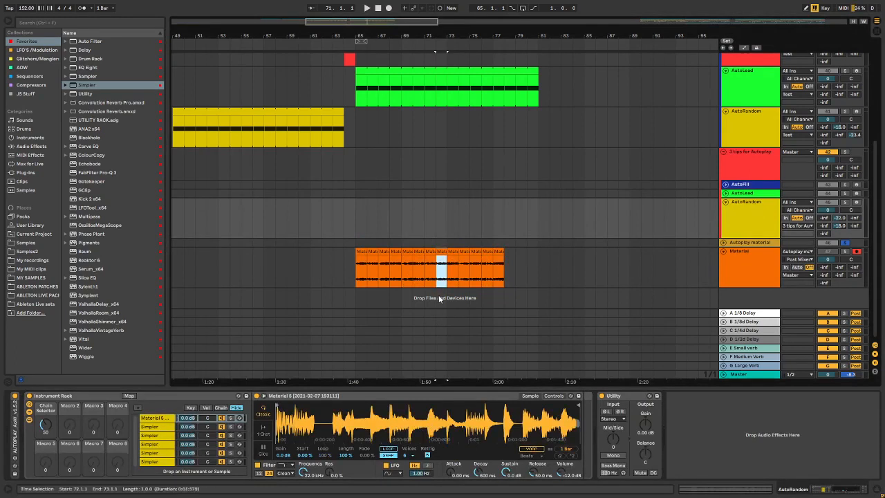
pyautogui.click(262, 454)
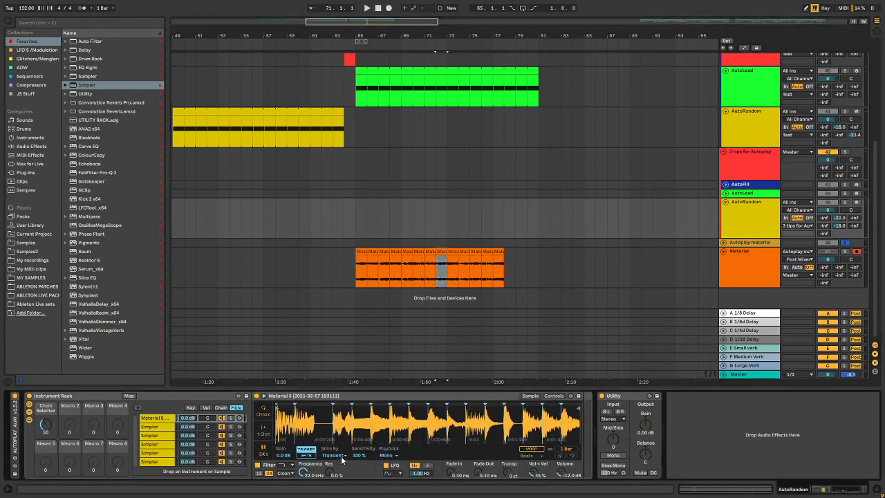
pyautogui.click(341, 457)
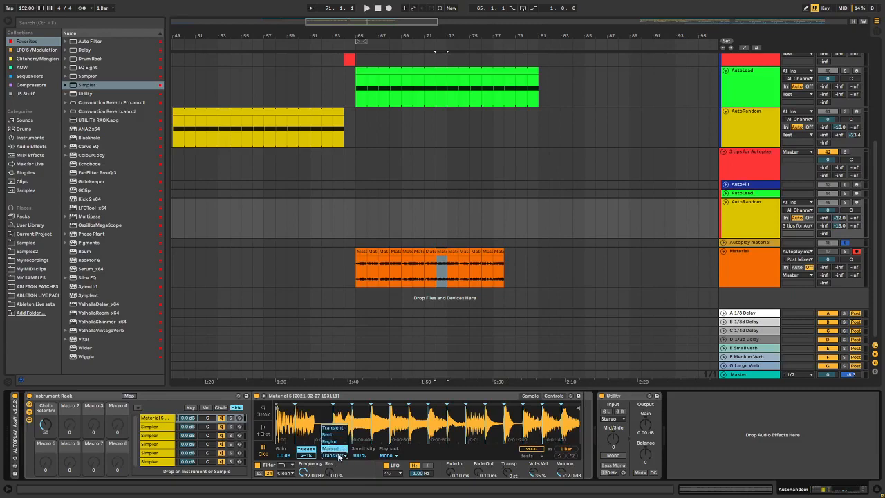
pyautogui.click(339, 457)
# - Load the consolidated clip at bar 73 into the rack's second Simpler and set it to Slice mode
pyautogui.click(153, 428)
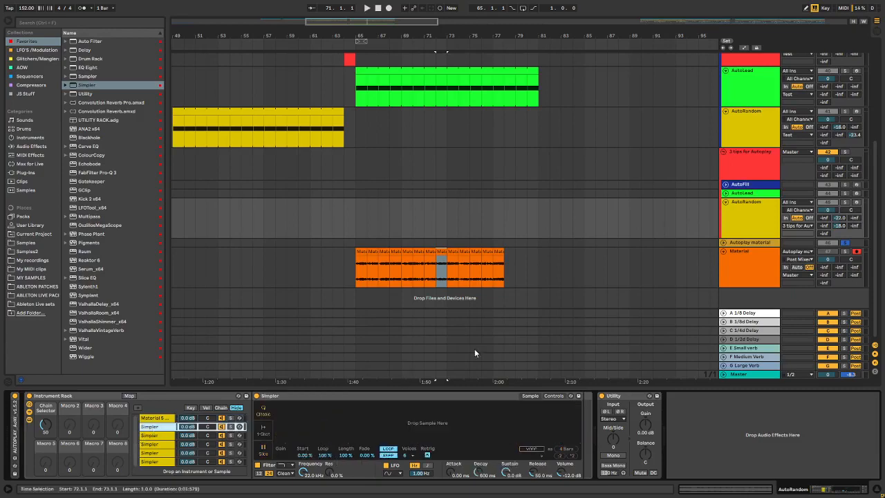
pyautogui.moveTo(450, 256); pyautogui.dragTo(414, 422)
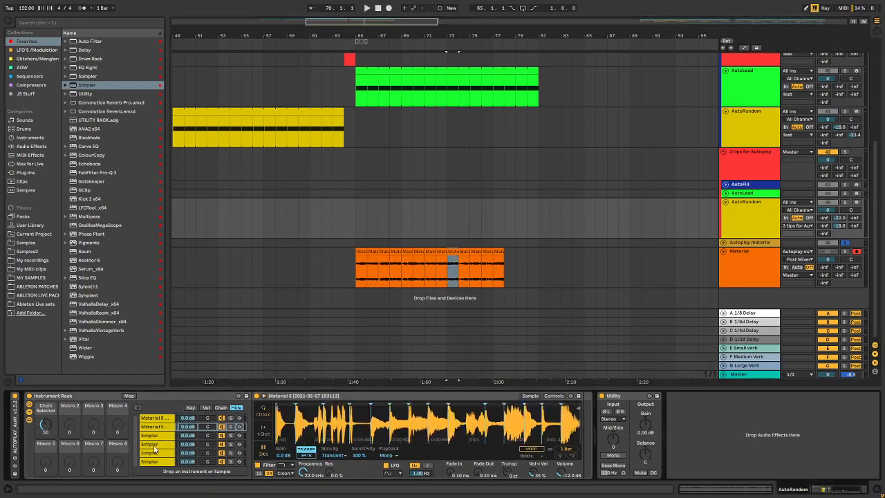
pyautogui.click(163, 426)
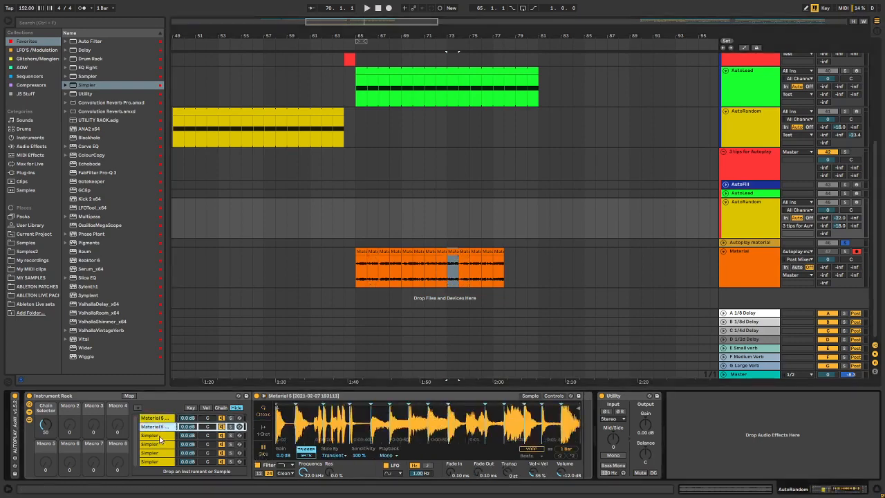
# - Load the consolidated clip at bar 67 into the rack's third Simpler and set it to Slice mode
pyautogui.click(160, 437)
pyautogui.moveTo(380, 251); pyautogui.dragTo(365, 424)
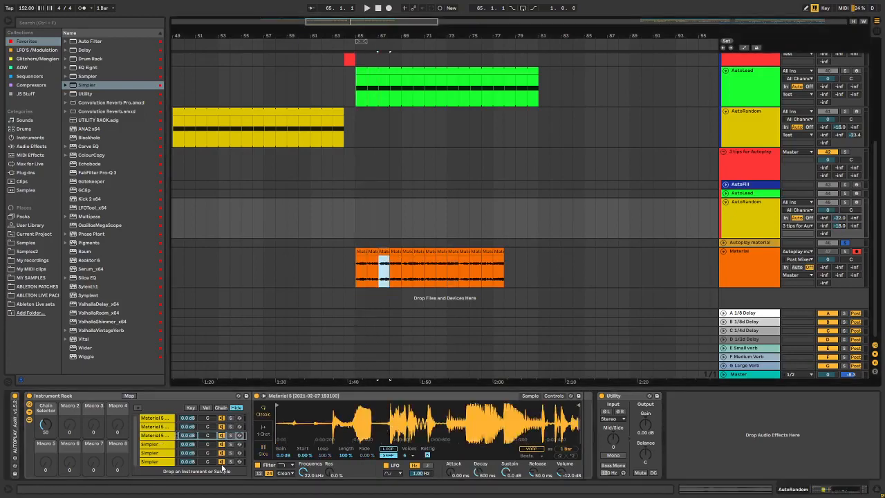
pyautogui.click(263, 453)
# - Load the consolidated clip at bar 66 into the rack's fourth Simpler and set it to Slice mode
pyautogui.click(151, 444)
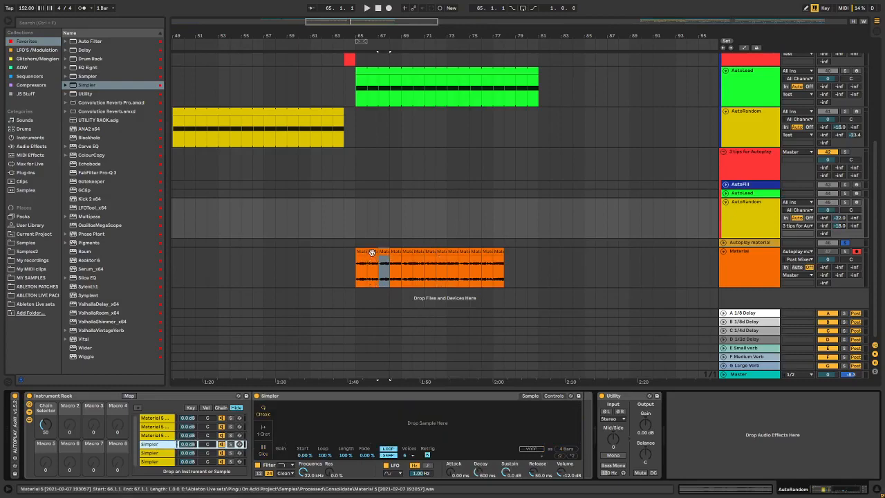
pyautogui.moveTo(372, 252); pyautogui.dragTo(458, 437)
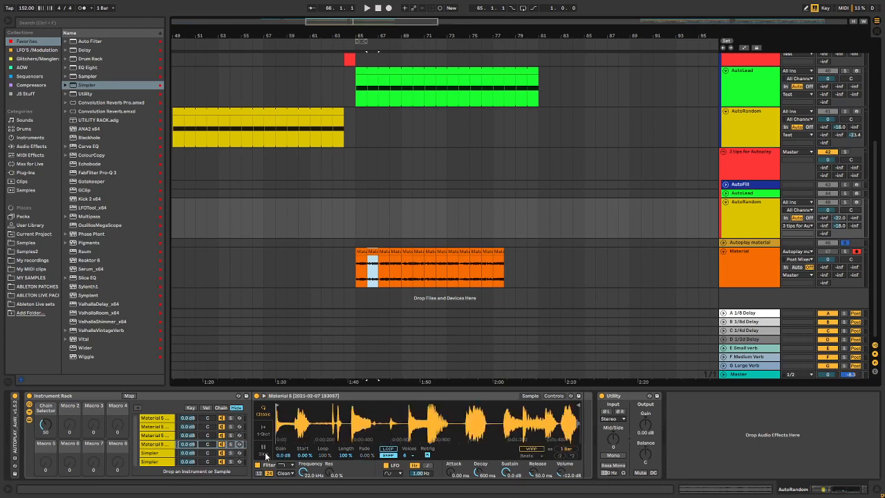
pyautogui.click(264, 451)
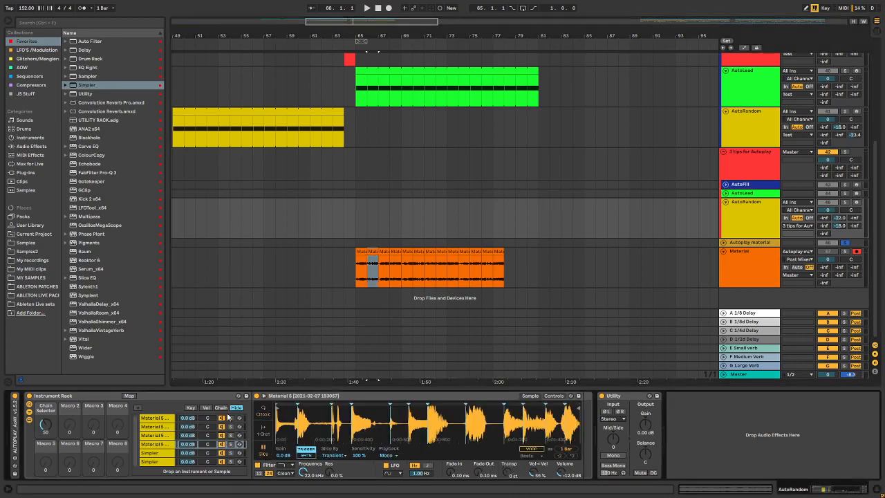
# - Load the consolidated clip at bar 65 into the rack's fifth Simpler and set it to Slice mode
pyautogui.click(156, 453)
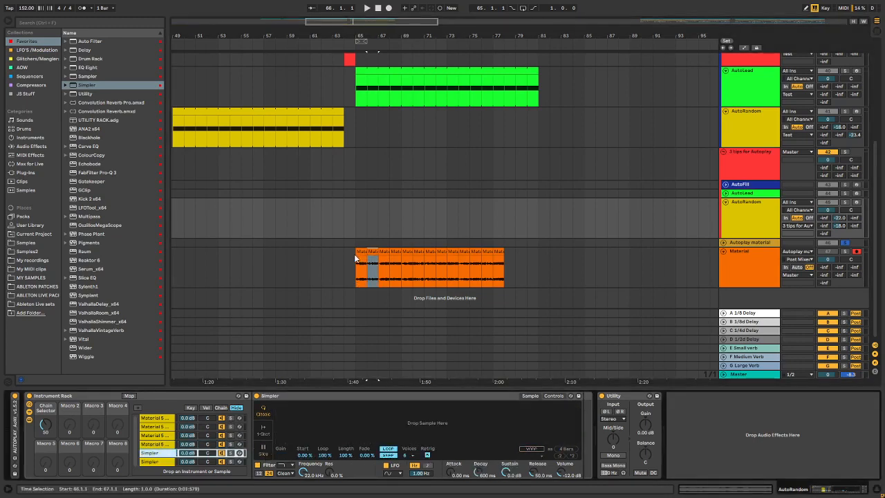
pyautogui.moveTo(356, 261); pyautogui.dragTo(354, 427)
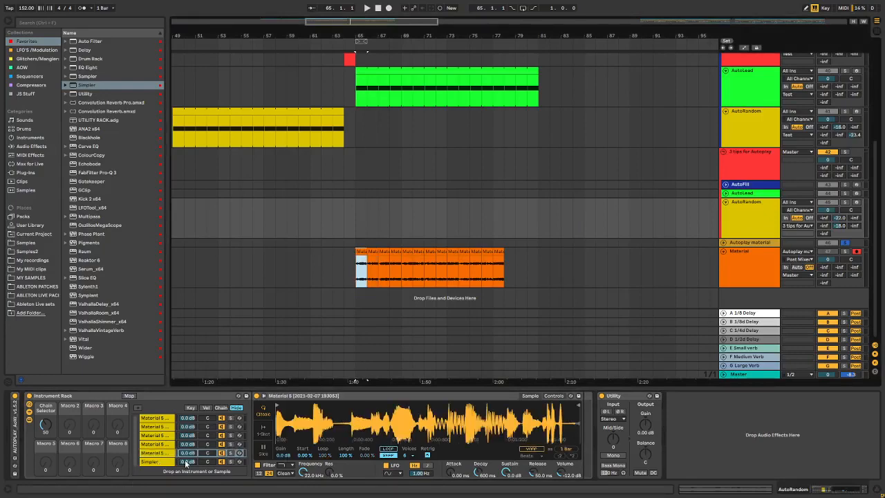
pyautogui.click(262, 454)
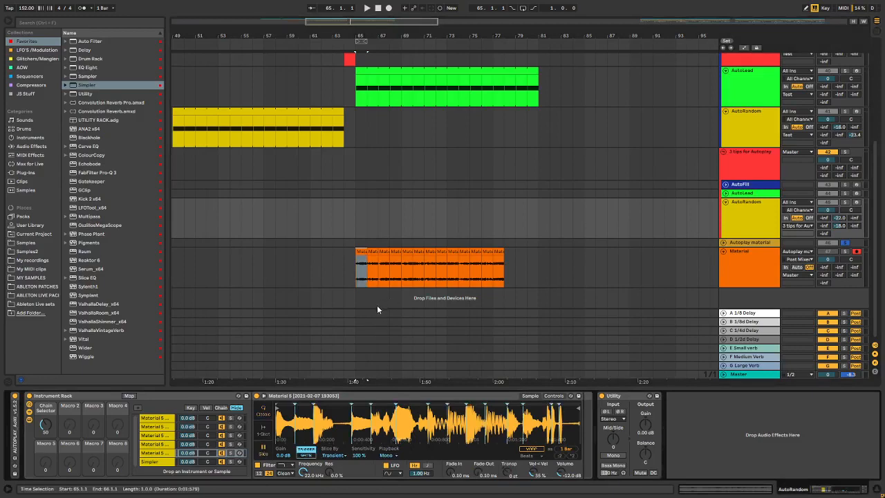
# - Load the consolidated clip at bar 76 into the rack's sixth Simpler and set it to Slice mode
pyautogui.click(485, 251)
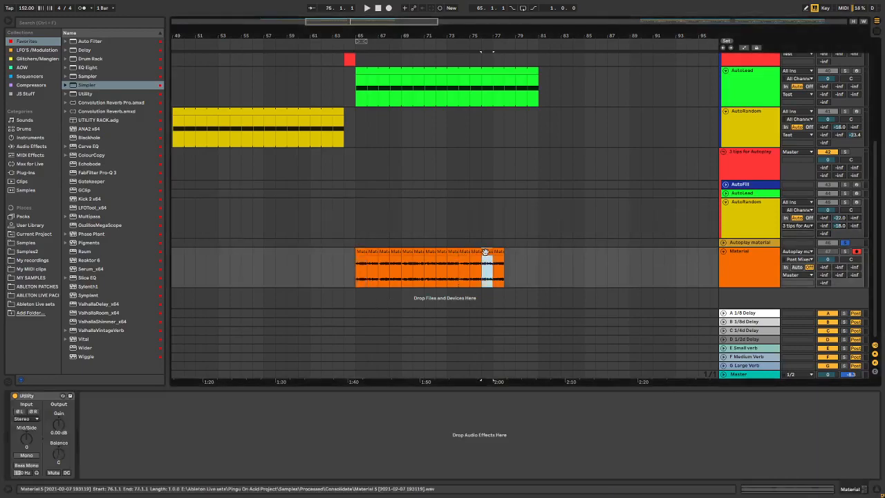
pyautogui.click(728, 228)
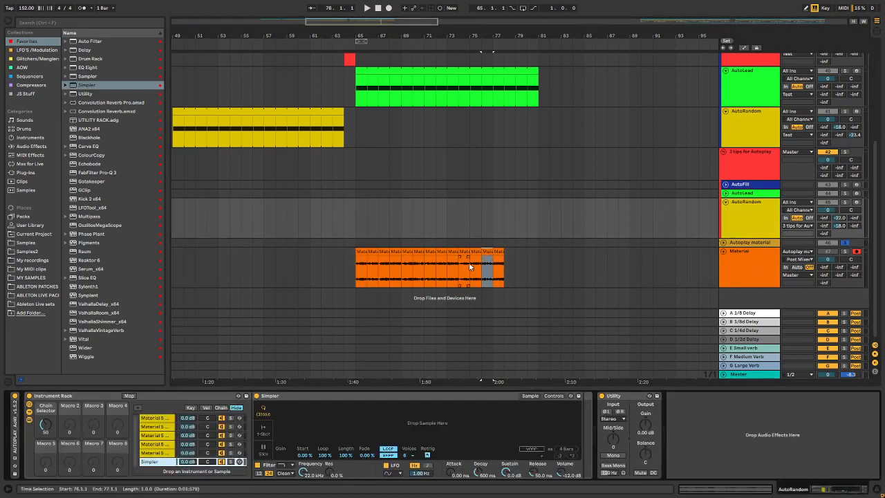
pyautogui.moveTo(487, 266); pyautogui.dragTo(396, 421)
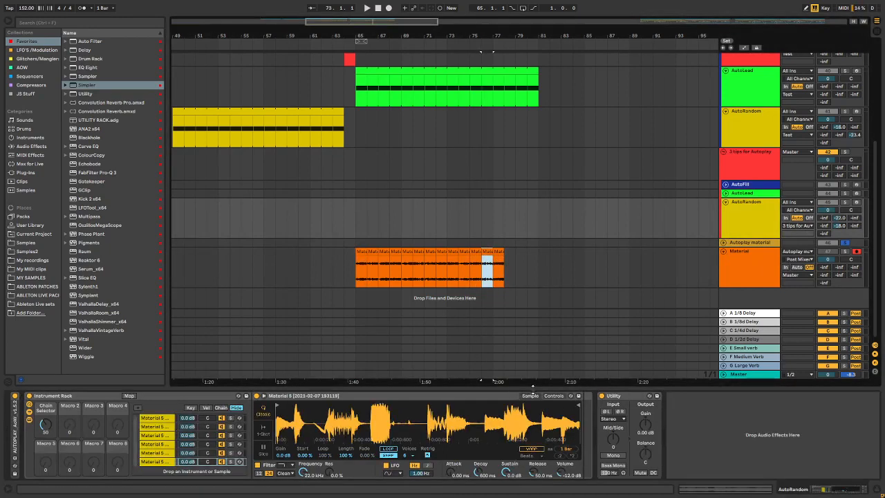
pyautogui.click(147, 427)
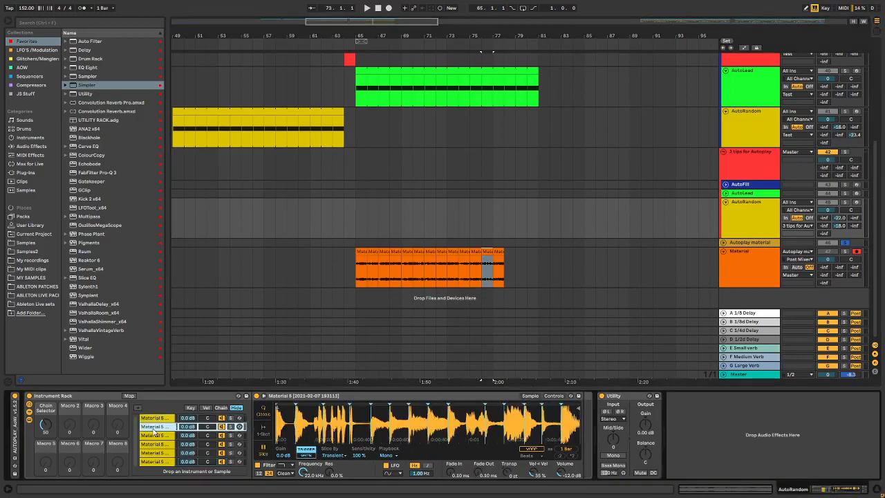
pyautogui.click(155, 435)
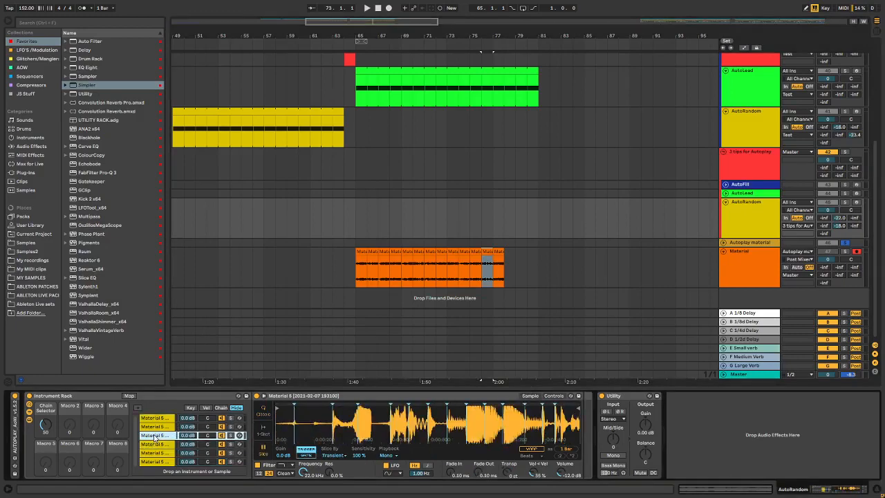
pyautogui.click(155, 461)
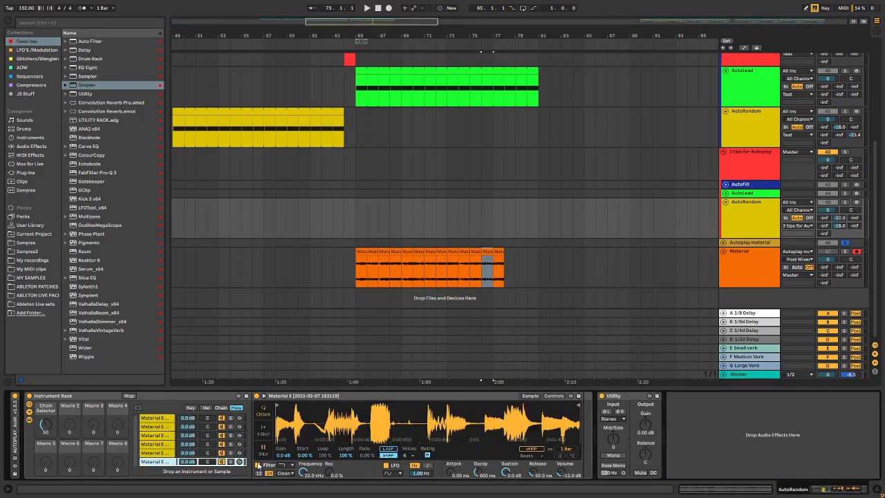
pyautogui.click(263, 449)
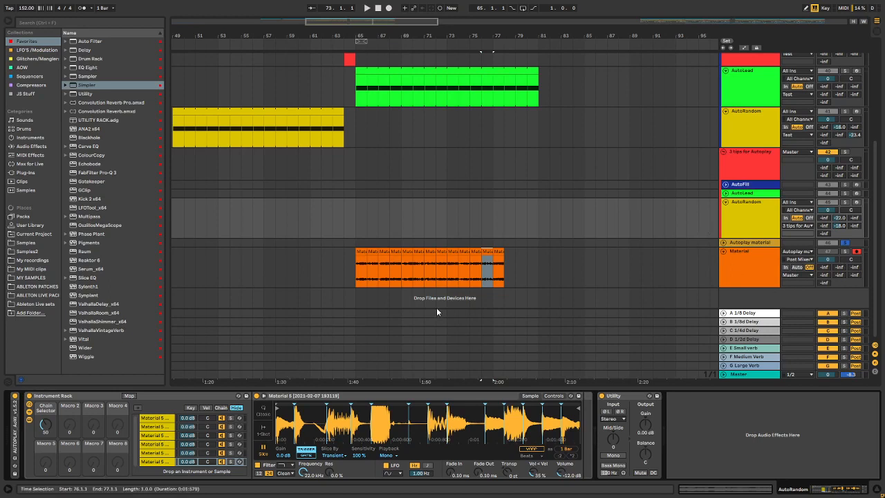
# - Go through all six chains of the rack to examine each Simpler's sliced clip
pyautogui.click(156, 418)
pyautogui.click(159, 427)
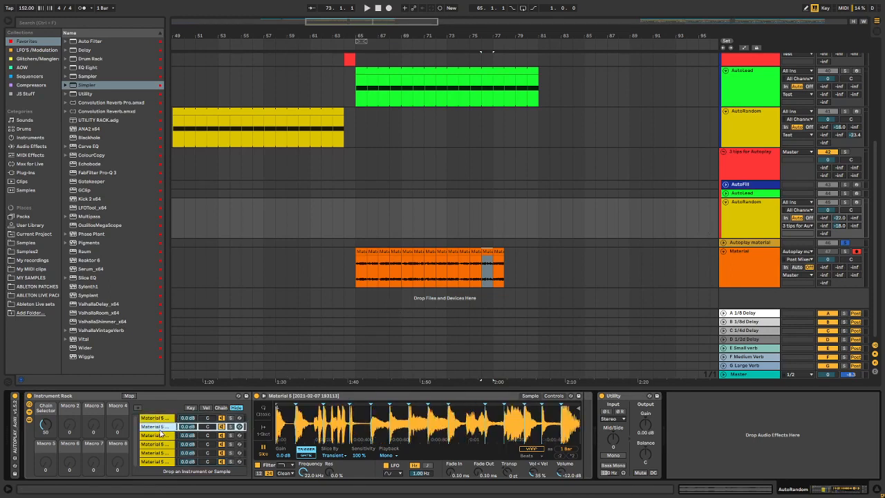
pyautogui.click(158, 436)
pyautogui.click(158, 443)
pyautogui.click(158, 452)
pyautogui.click(158, 461)
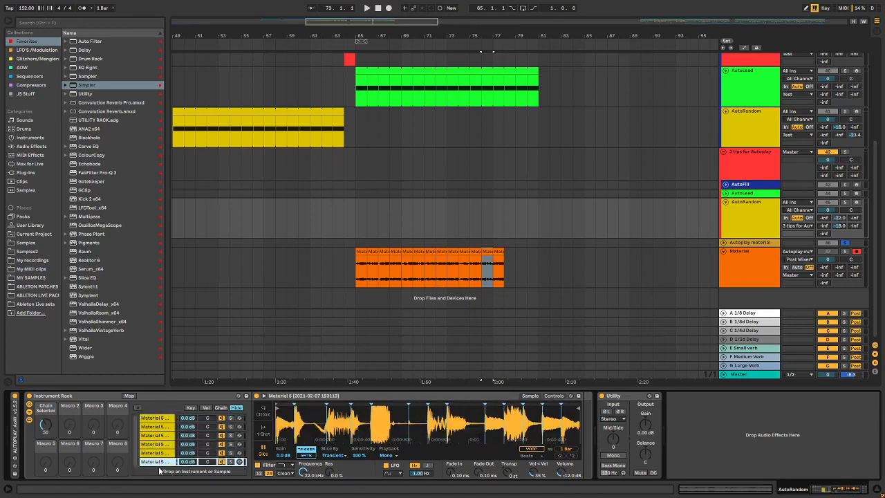
pyautogui.click(158, 452)
pyautogui.click(159, 444)
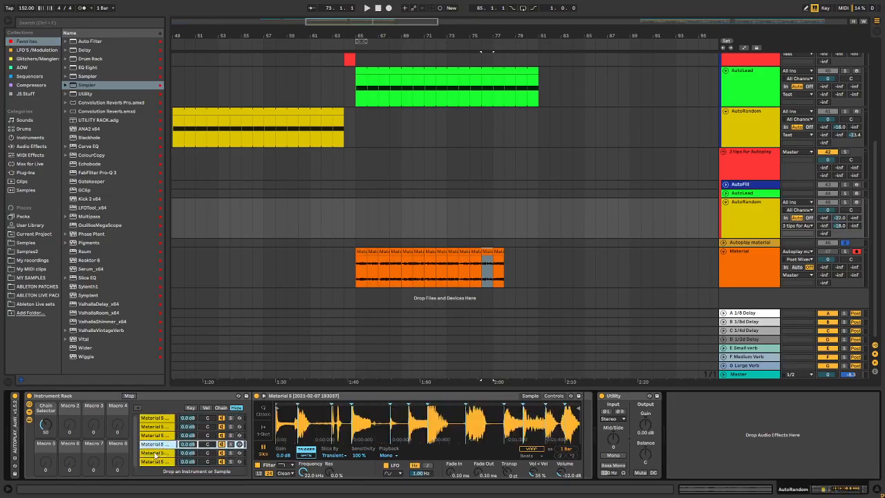
pyautogui.click(159, 435)
pyautogui.click(160, 426)
pyautogui.click(159, 435)
pyautogui.click(158, 443)
pyautogui.click(158, 453)
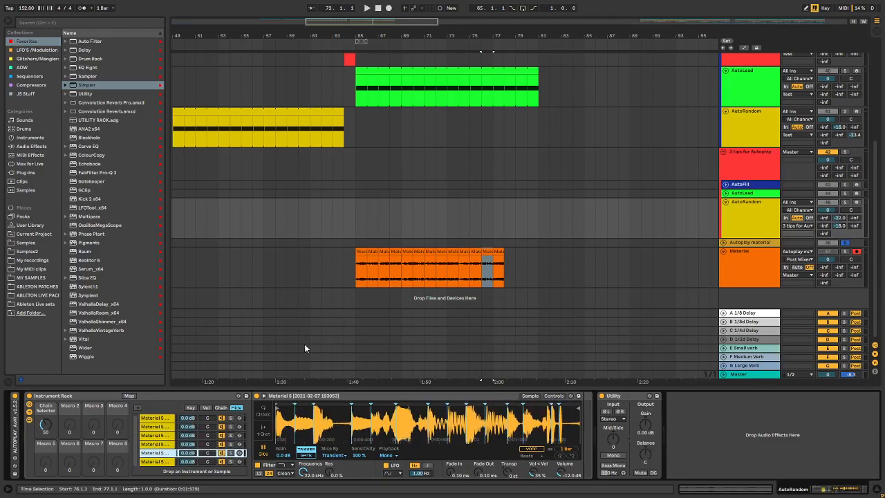
# - Unfold the AUTOPLAY device on the AutoRandom track and look over the rack's first three Simpler chains
pyautogui.doubleClick(17, 428)
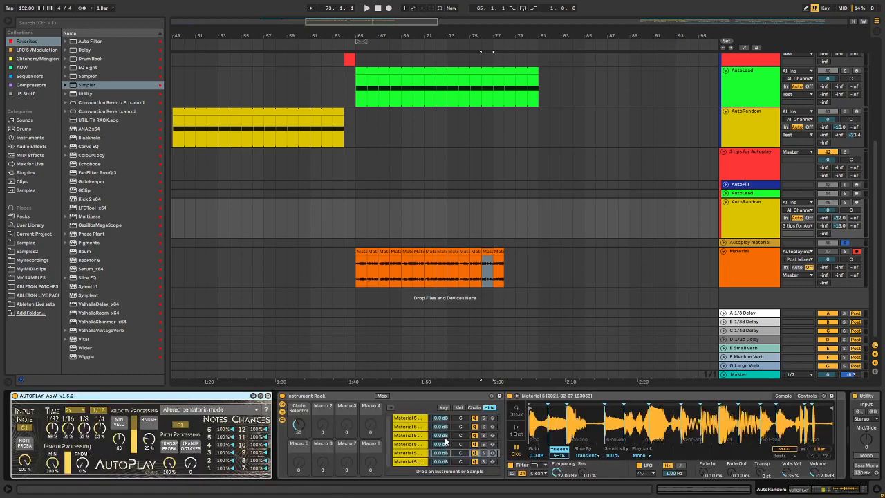
pyautogui.click(417, 419)
pyautogui.click(416, 427)
pyautogui.click(414, 435)
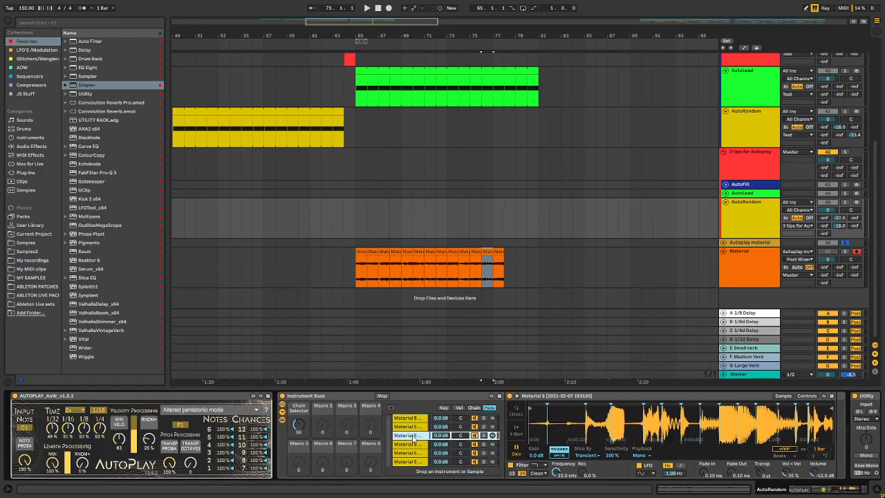
pyautogui.click(413, 427)
pyautogui.click(414, 418)
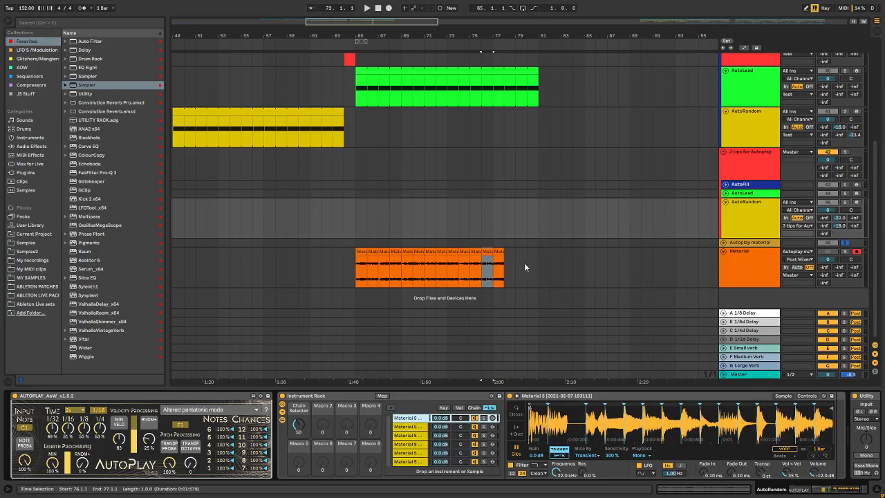
# - Delete all recorded one-bar clips from the Material track
pyautogui.moveTo(526, 264); pyautogui.dragTo(310, 266)
pyautogui.press('Delete')
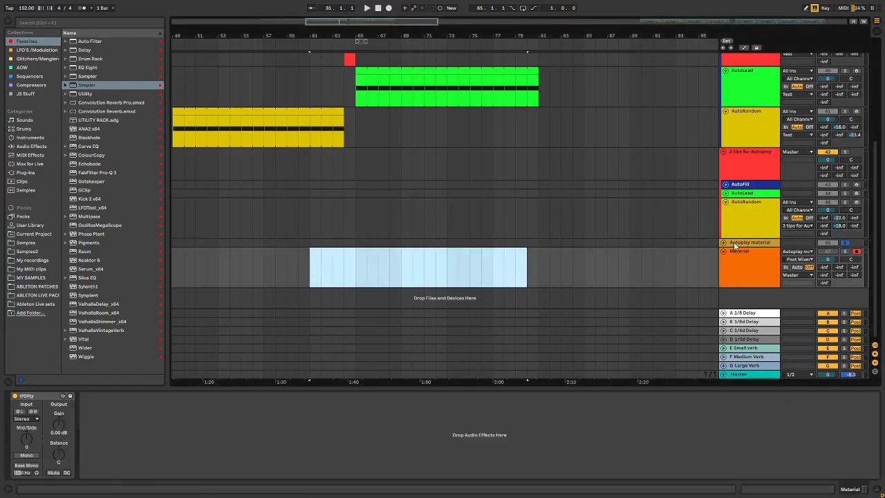
# - Copy the upper AutoRandom track's MIDI clip and paste it at bar 65 on the AutoRandom track in the 3 tips for Autoplay group
pyautogui.click(750, 208)
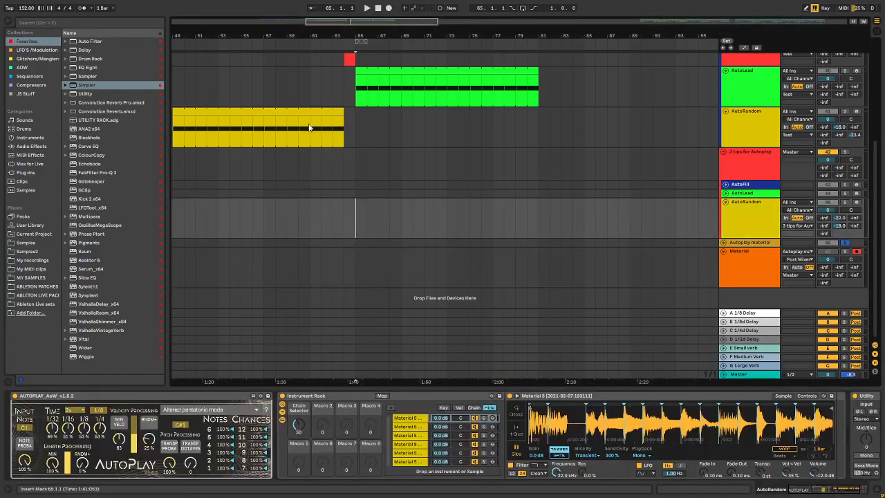
pyautogui.click(333, 122)
pyautogui.hotkey('ctrl', 'c')
pyautogui.click(357, 225)
pyautogui.hotkey('ctrl', 'v')
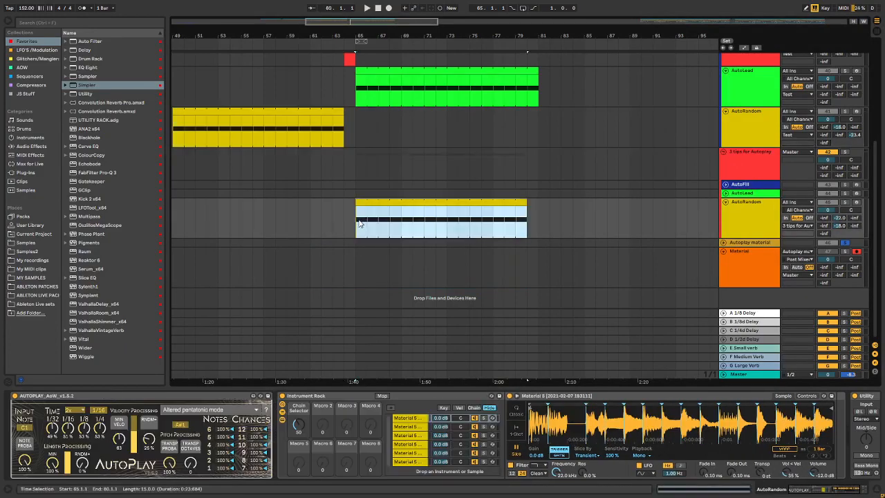
# - Play the arrangement from bar 65 to audition the AutoRandom track with its pasted clip
pyautogui.click(310, 207)
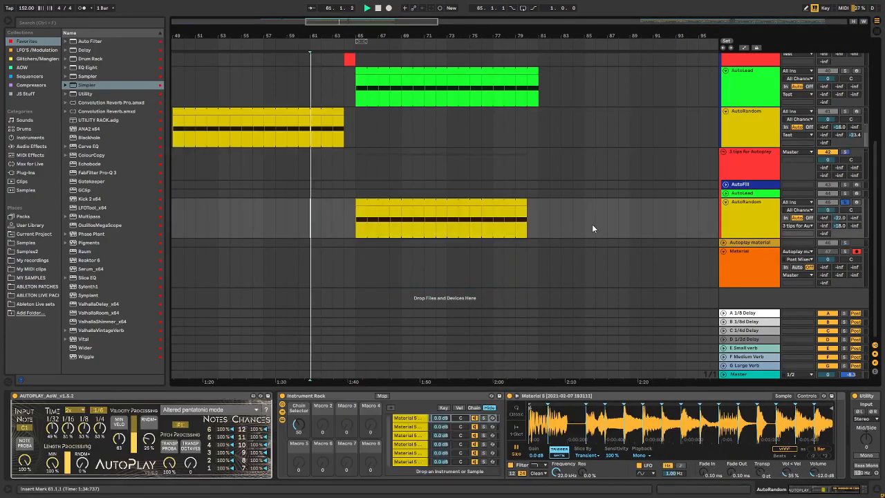
pyautogui.click(356, 228)
pyautogui.press('space')
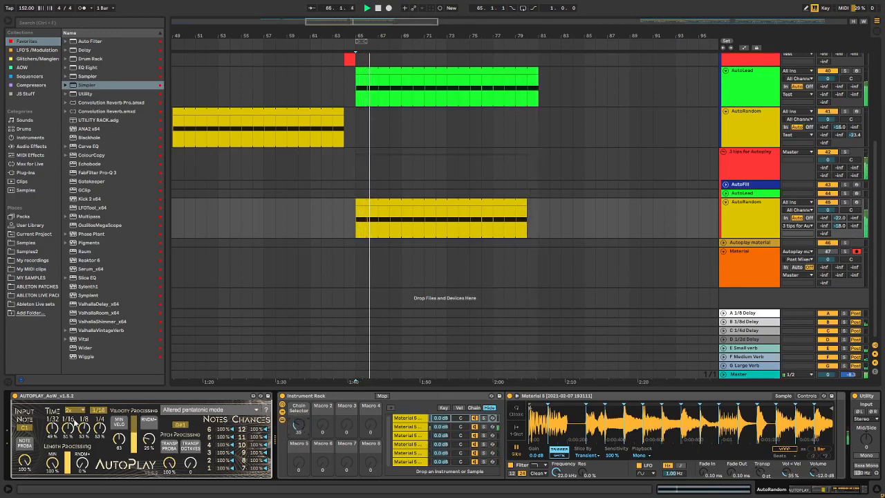
# - Set AUTOPLAY's 1/32, 1/8 and 1/4 time chances to 0% and change the Chain Selector macro during playback
pyautogui.moveTo(98, 429); pyautogui.dragTo(68, 440)
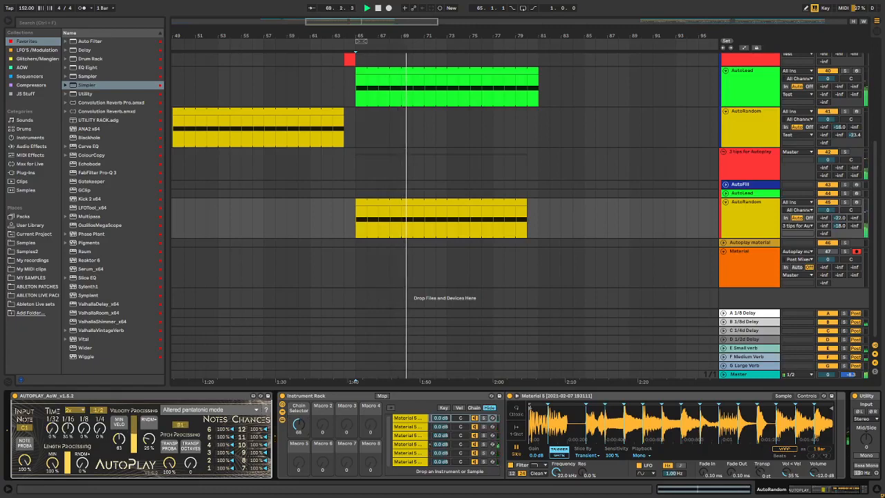
pyautogui.press('space')
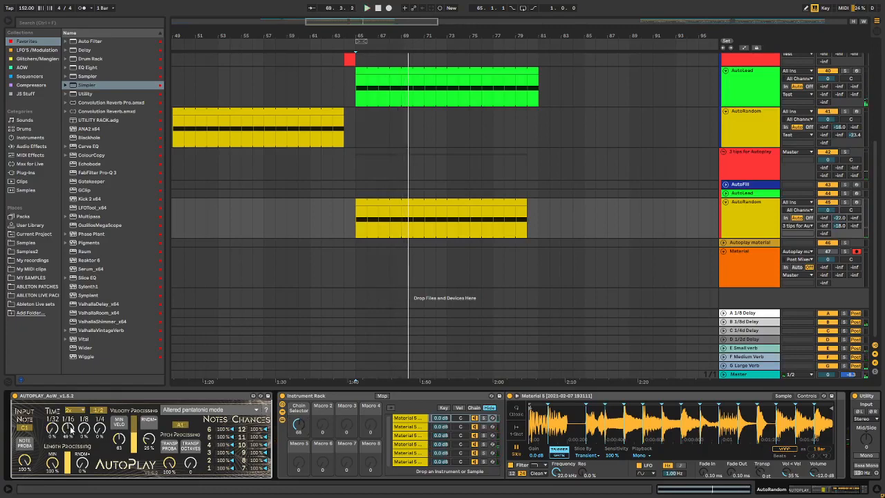
pyautogui.press('space')
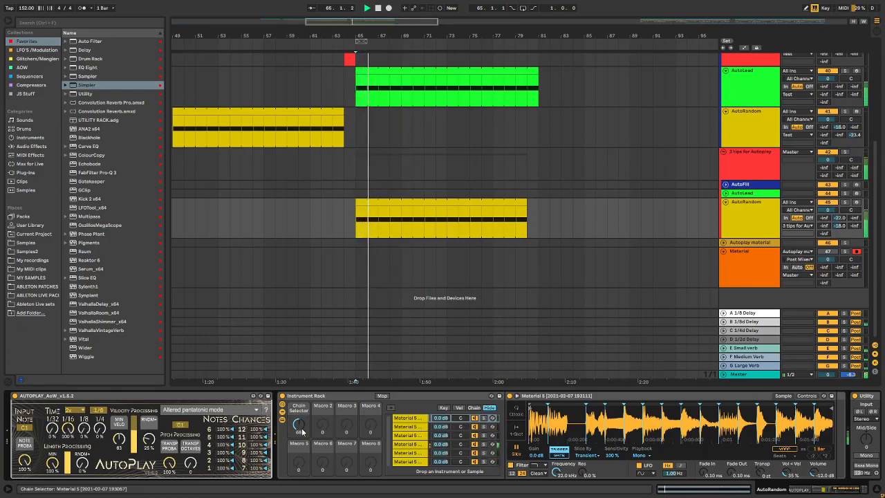
pyautogui.moveTo(302, 432)
pyautogui.mouseDown()
pyautogui.moveTo(302, 447)
pyautogui.moveTo(297, 431)
pyautogui.moveTo(297, 438)
pyautogui.mouseUp()
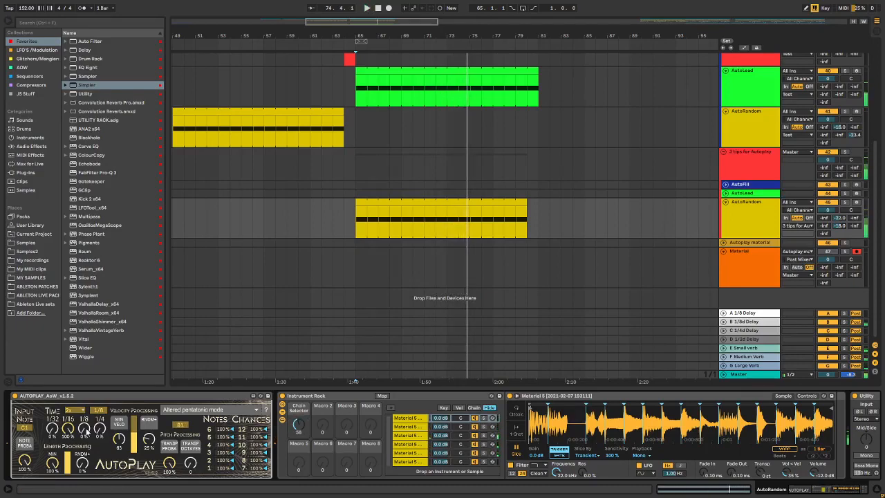
# - Set AUTOPLAY's 1/16 chance to 49% and 1/8 to 55%, raise the 1/32 chance, and move the Chain Selector macro to 65
pyautogui.moveTo(67, 428); pyautogui.dragTo(68, 432)
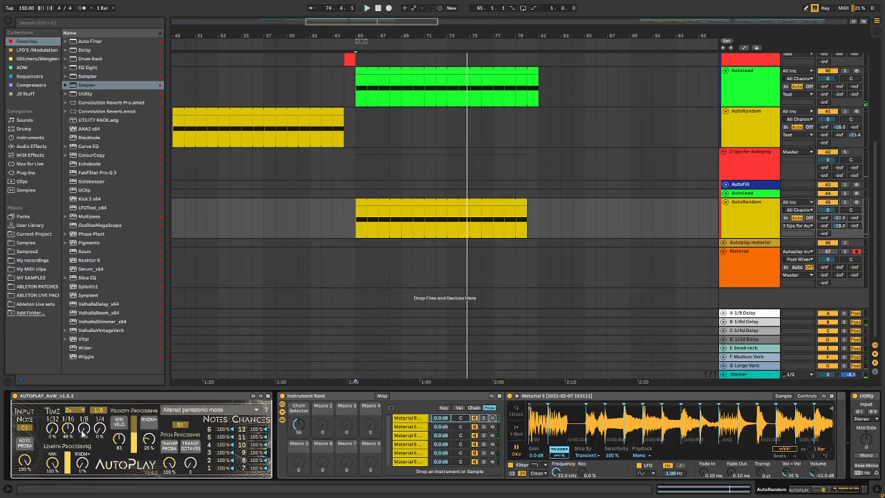
pyautogui.moveTo(298, 425); pyautogui.dragTo(298, 412)
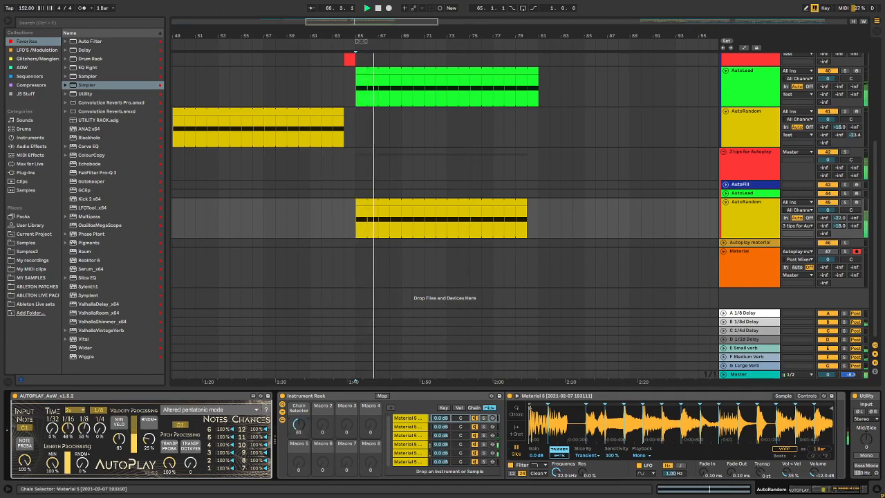
pyautogui.moveTo(53, 432); pyautogui.dragTo(53, 423)
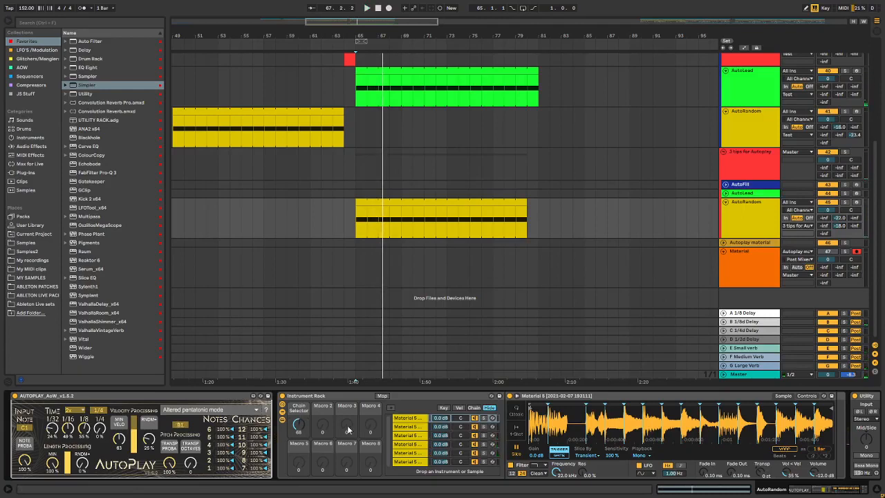
pyautogui.moveTo(298, 425)
pyautogui.mouseDown()
pyautogui.moveTo(300, 432)
pyautogui.moveTo(300, 413)
pyautogui.mouseUp()
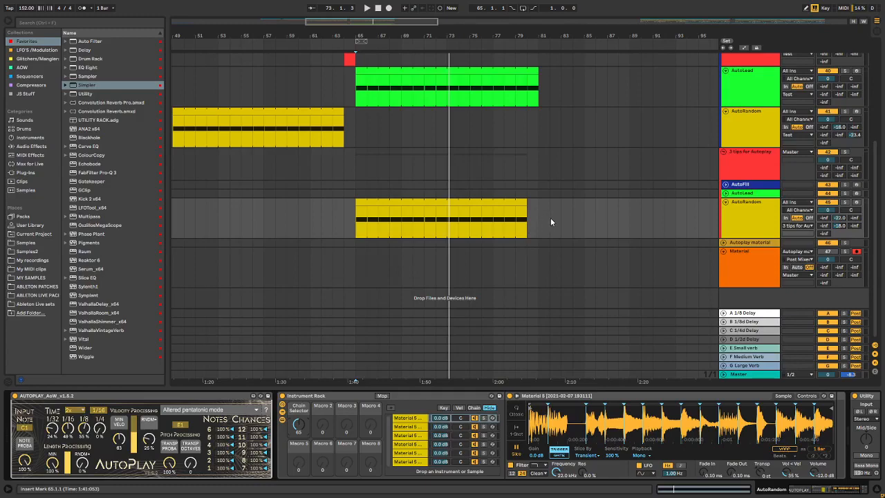
# - Examine the device chains of the AutoFill and AutoLead tracks in the Test group, including AutoLead's Vital synth window
pyautogui.scroll(2, 484, 259)
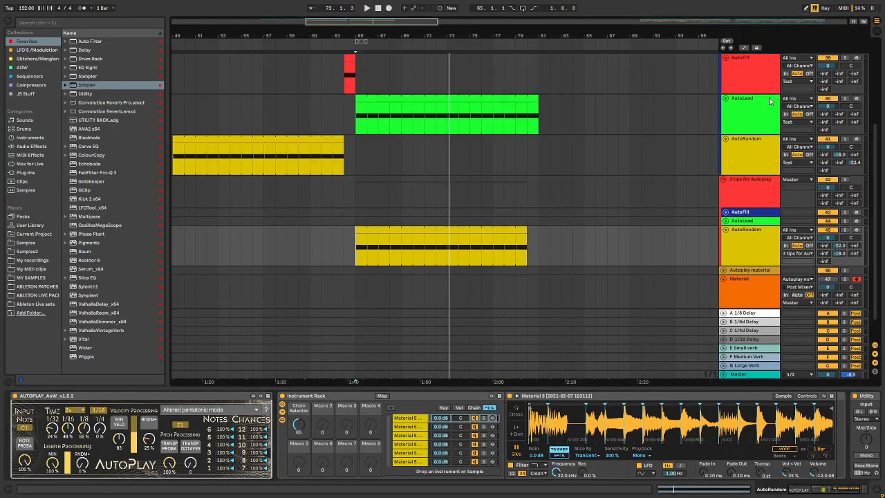
pyautogui.click(742, 117)
pyautogui.click(349, 76)
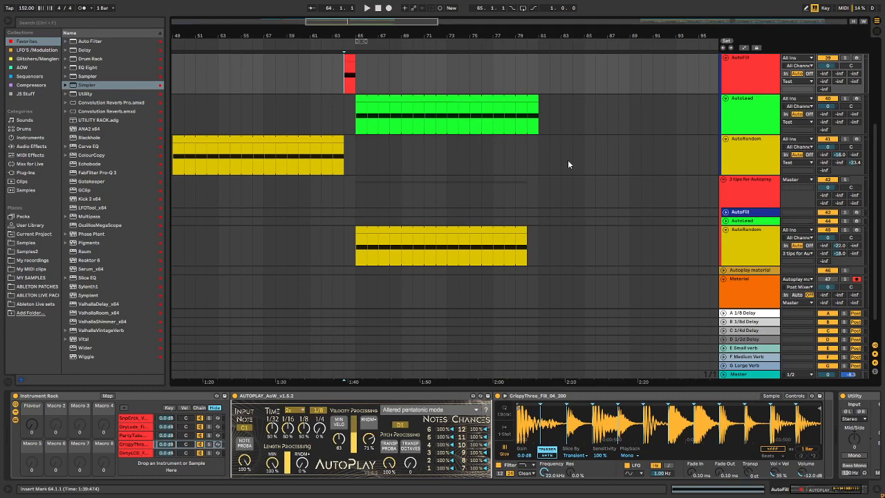
pyautogui.click(743, 118)
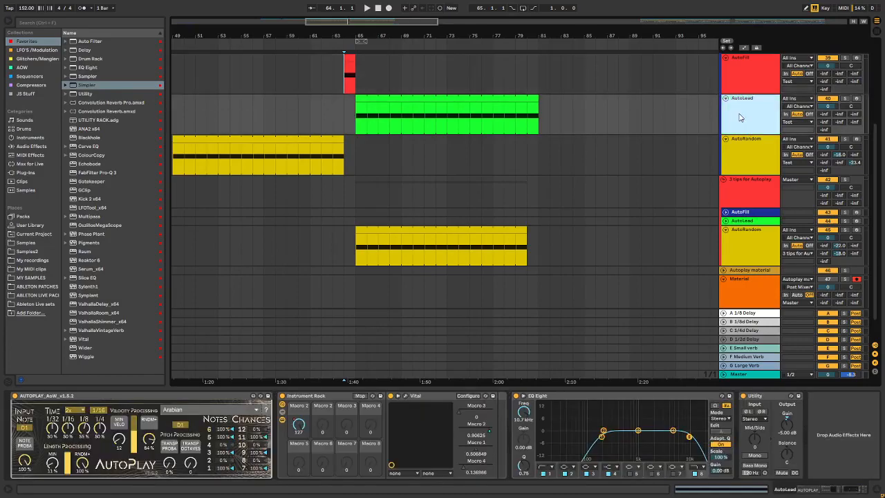
pyautogui.click(405, 396)
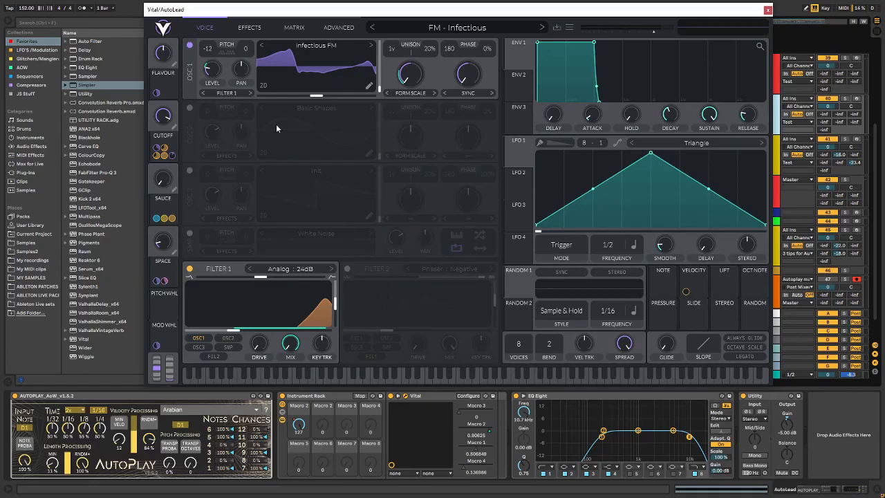
pyautogui.click(767, 10)
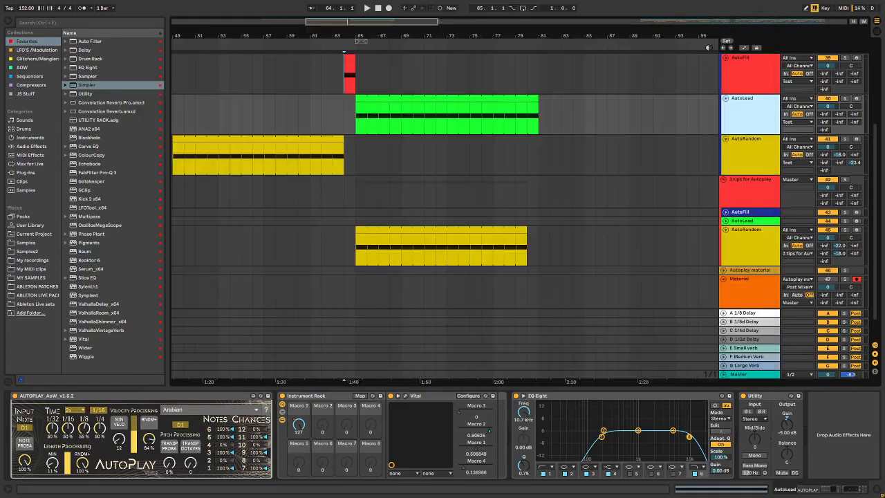